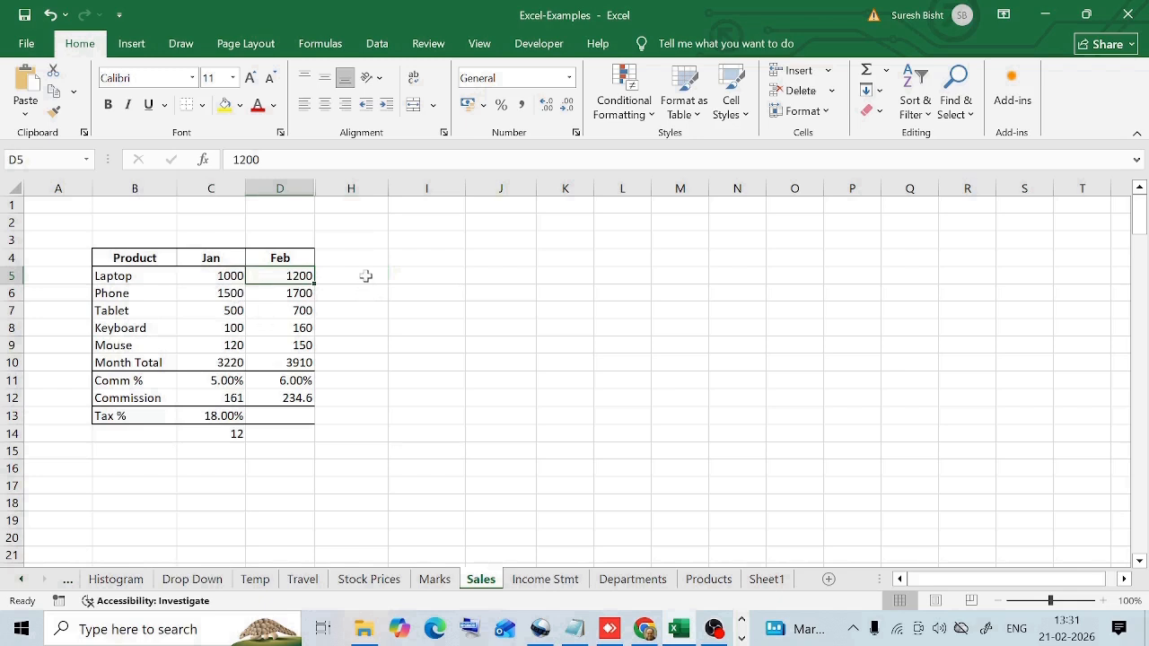
Step: Enter the formula =(D5-C5)/C5 in cell H5 for the laptop's Jan-to-Feb change and format the cell as a percentage
click(365, 276)
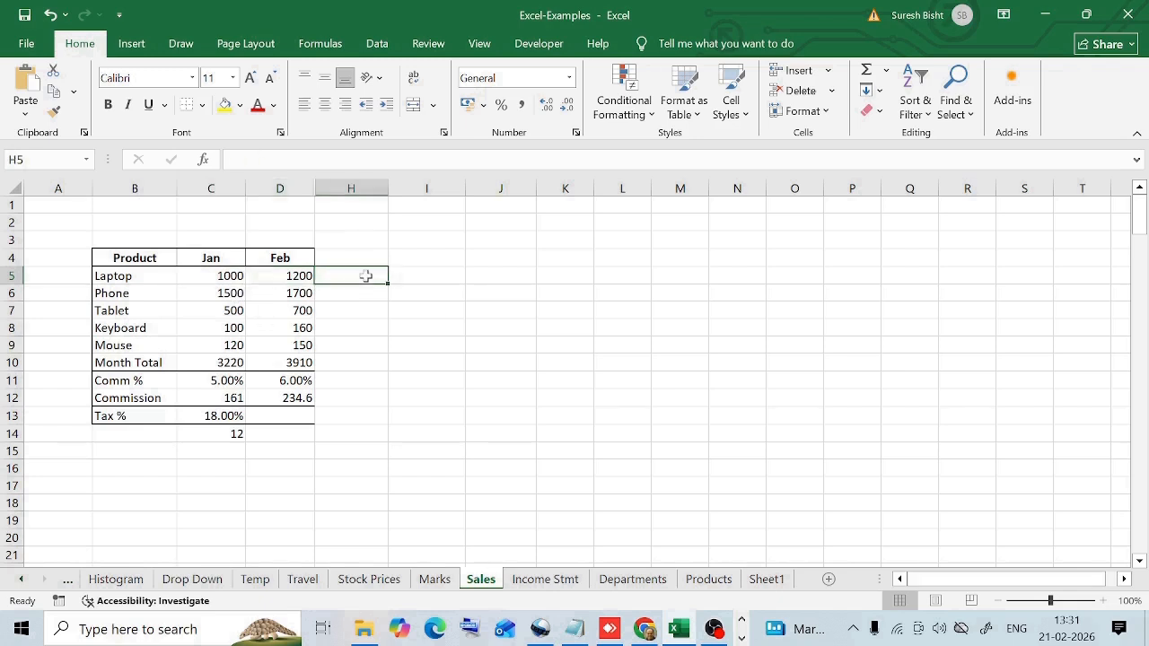
text(=)
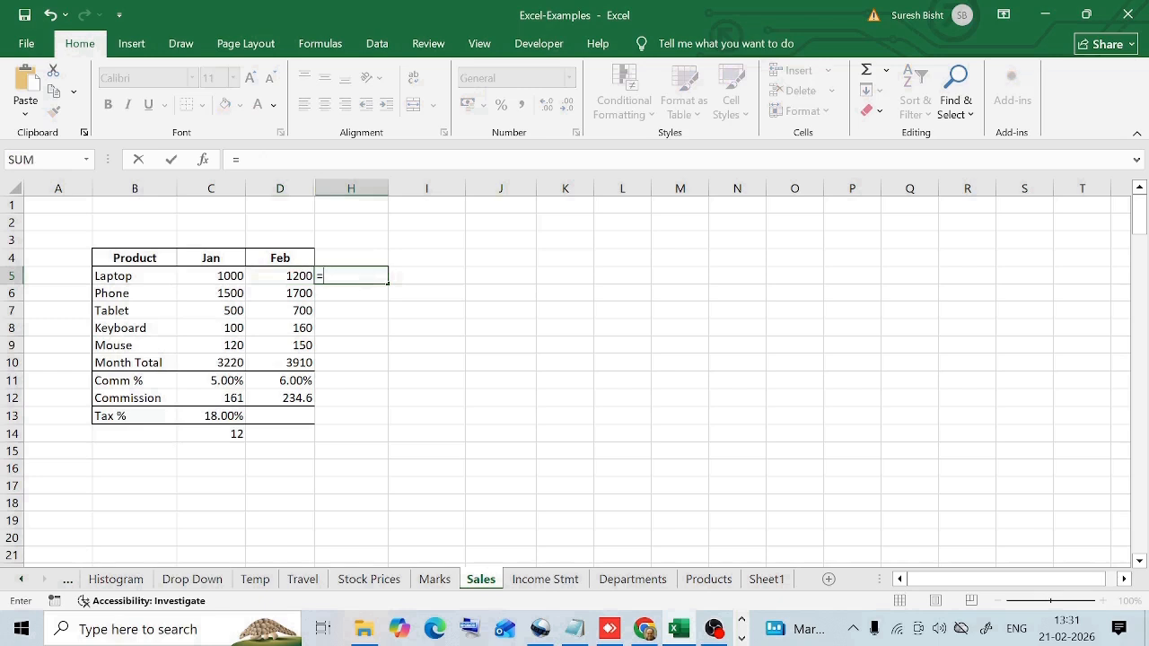
click(286, 276)
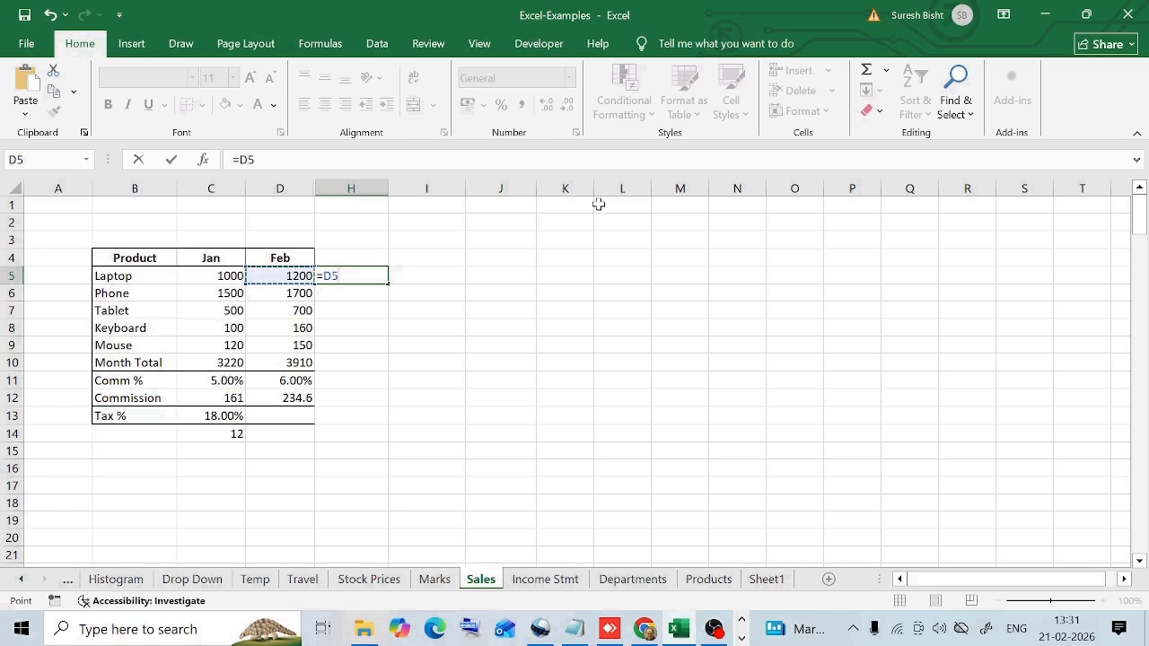
text(-)
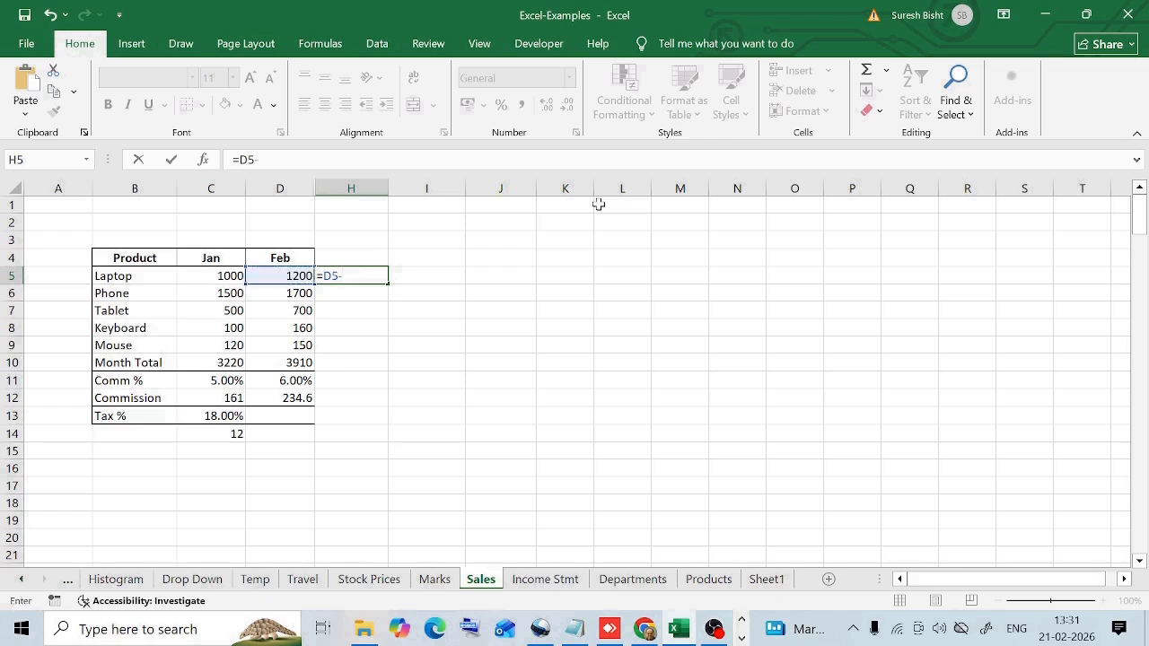
click(222, 278)
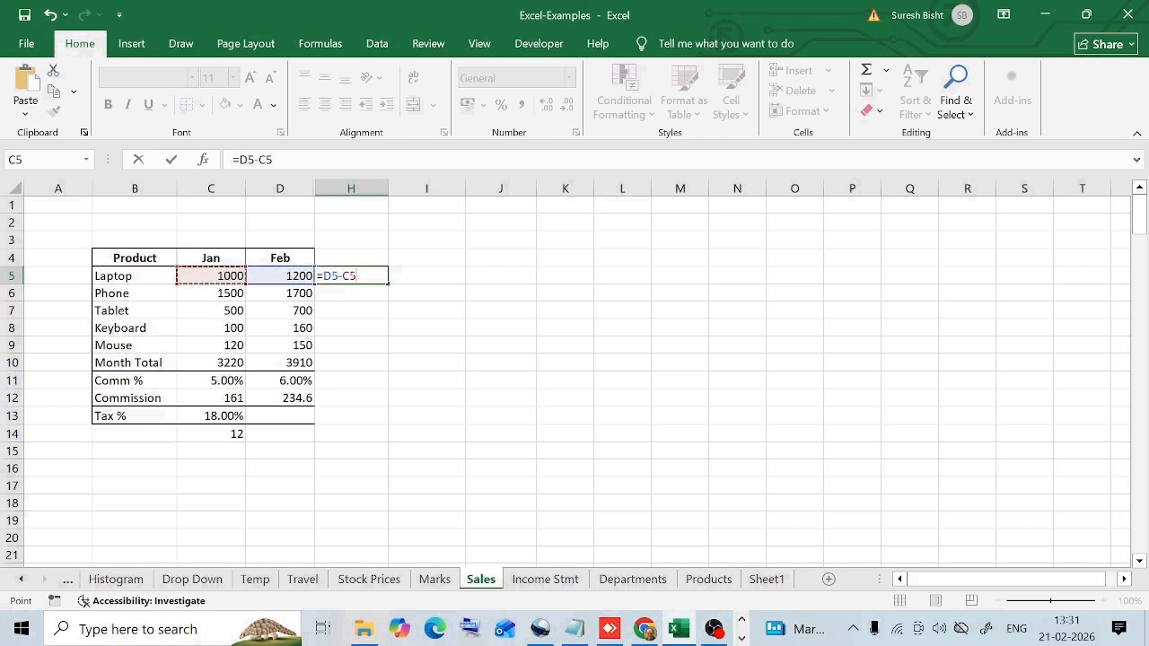
click(324, 277)
text(()
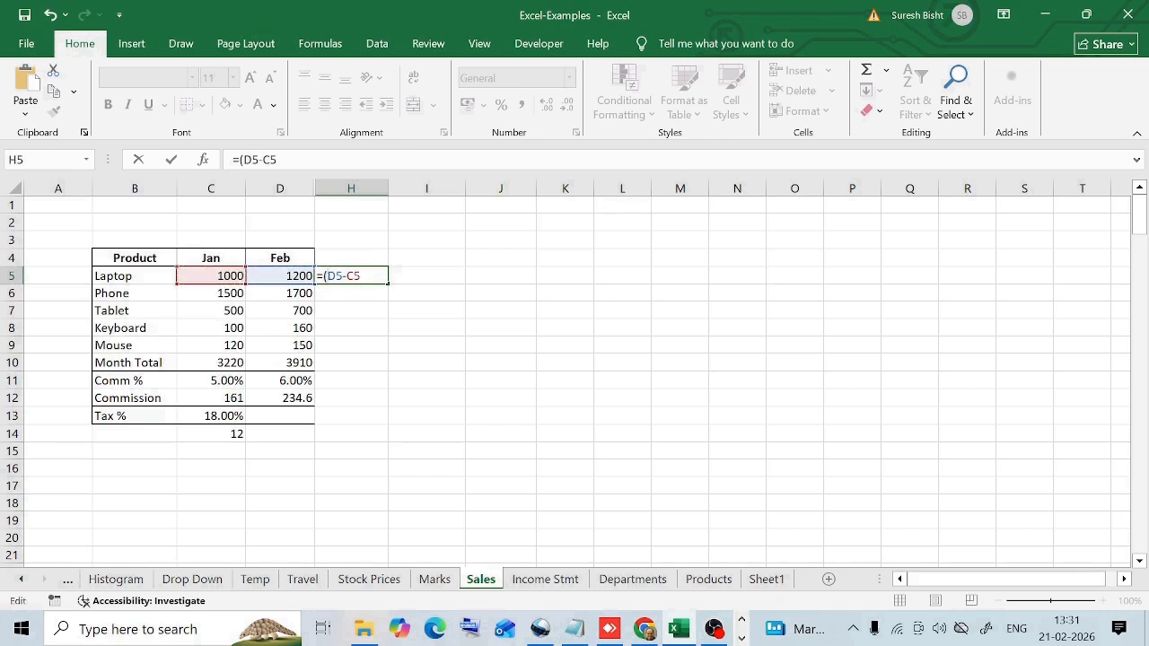
text()/)
click(244, 278)
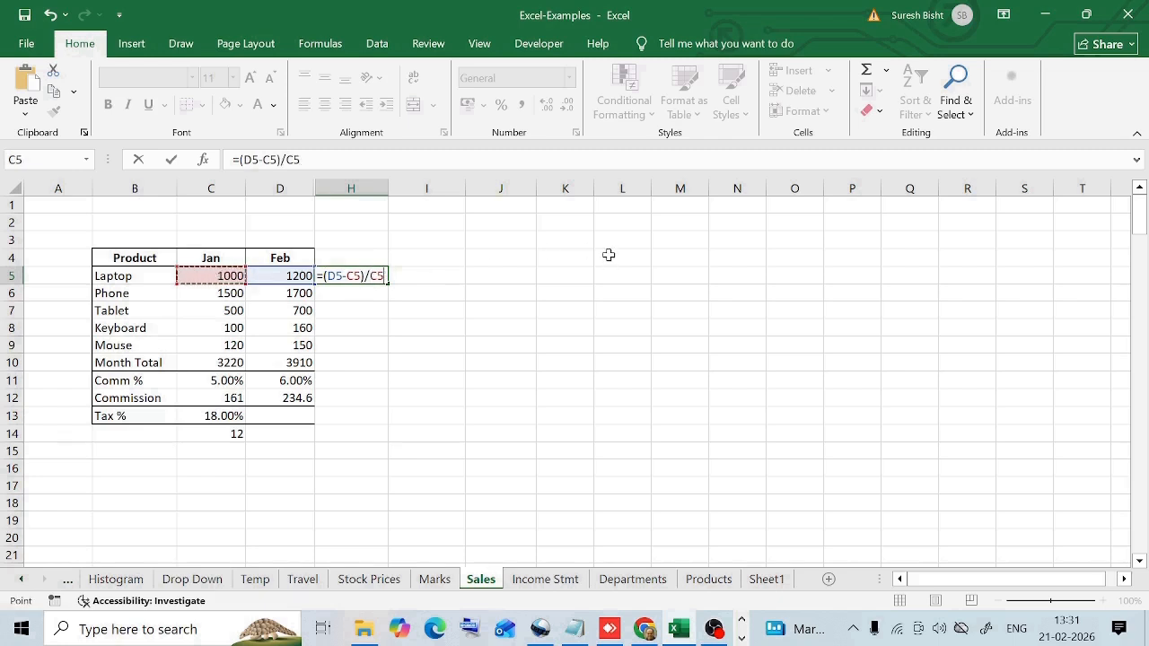
key(Return)
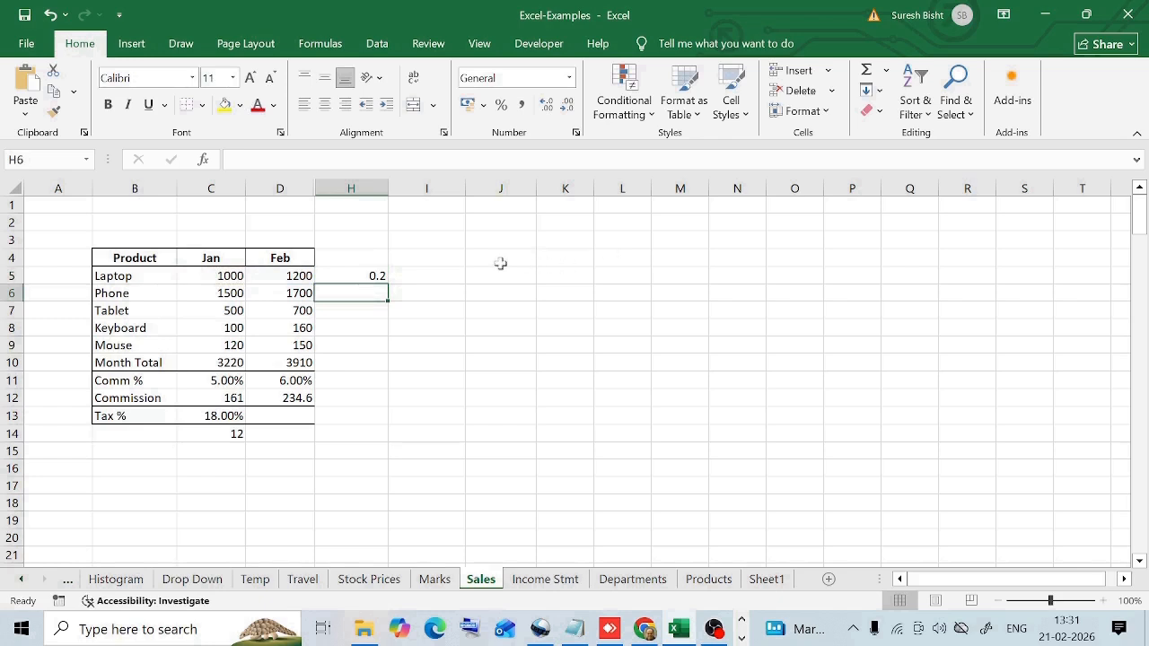
click(357, 277)
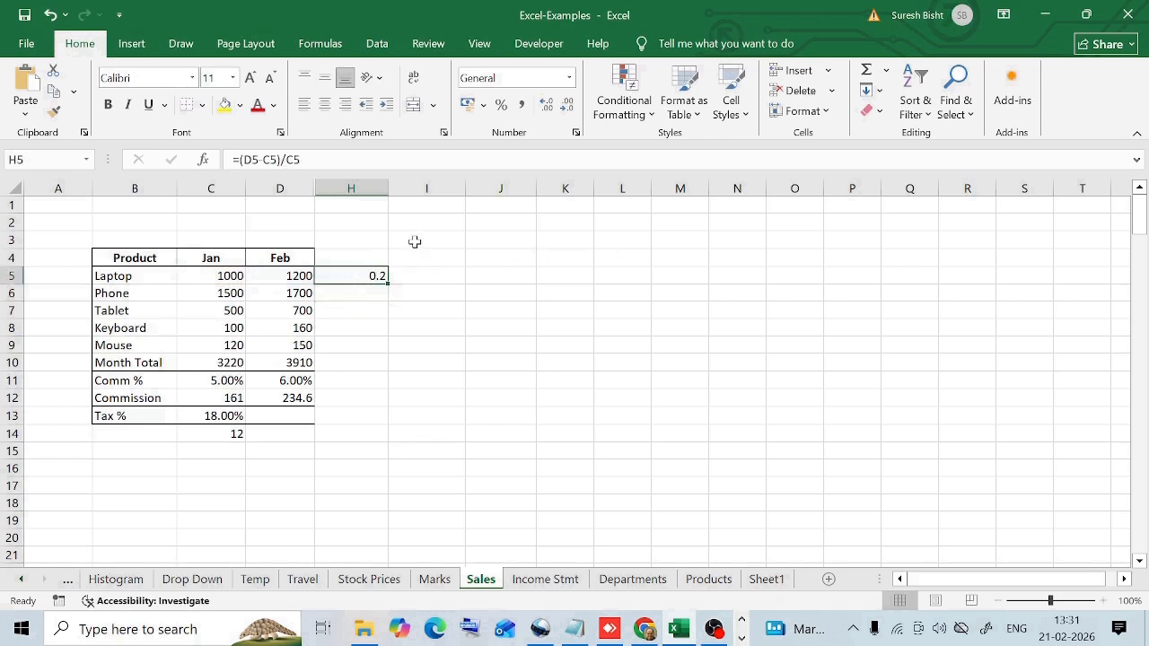
click(502, 105)
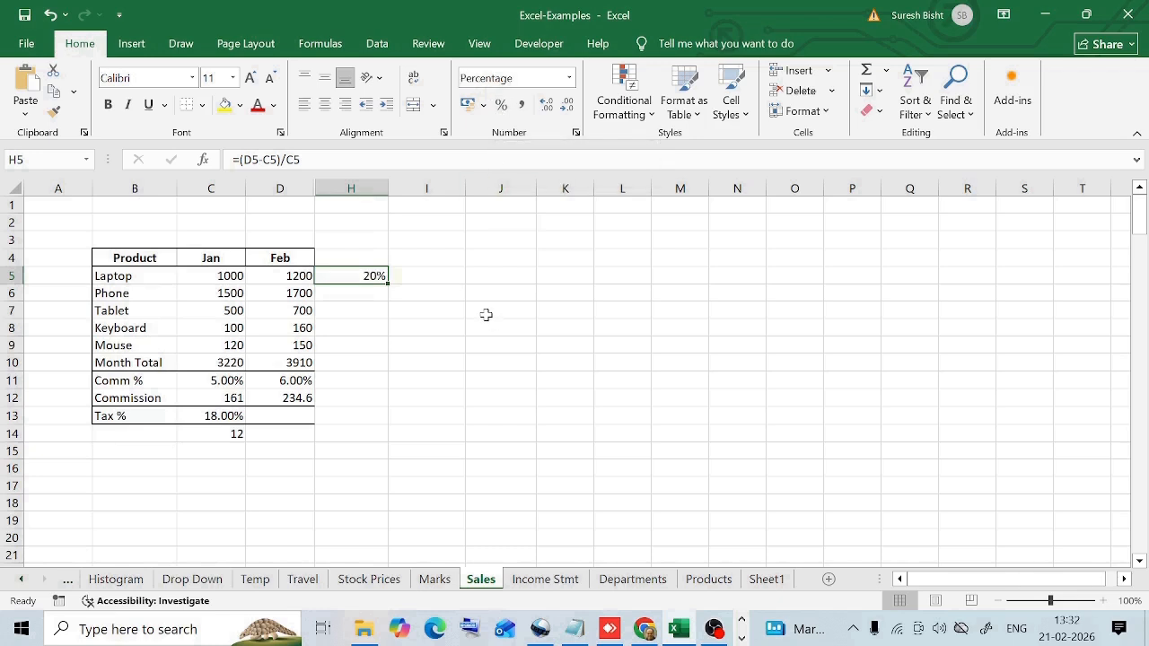
Step: Set the laptop's Feb sales in cell D5 to 800 and check the growth formula in H5
key(Left)
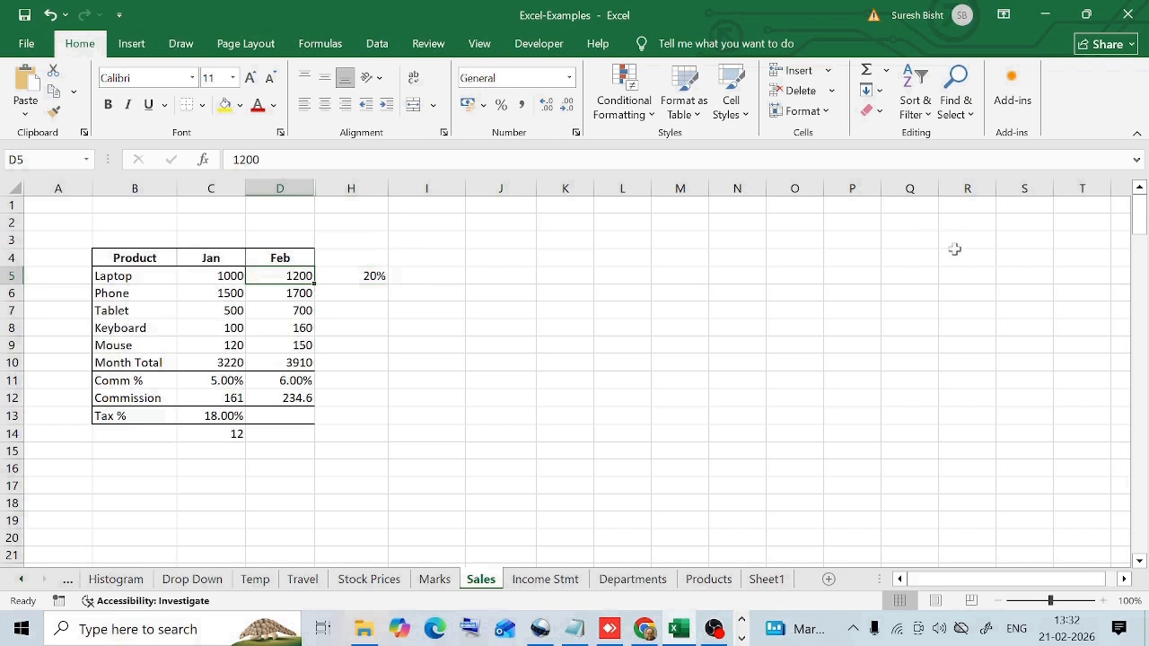
text(800)
key(Return)
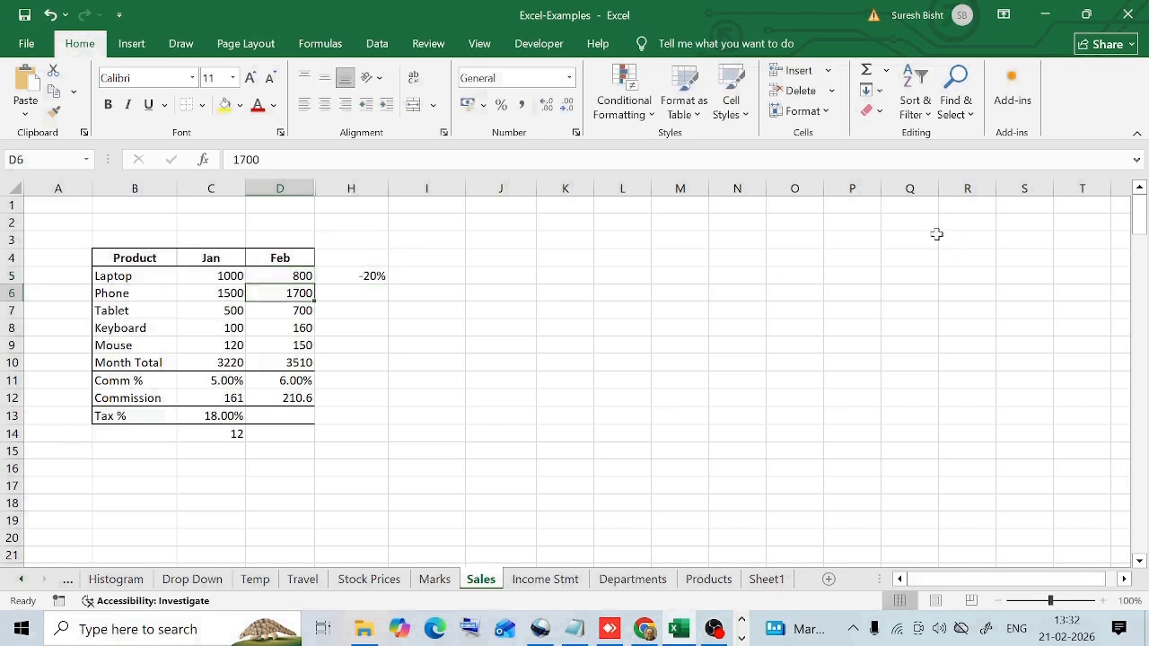
click(341, 271)
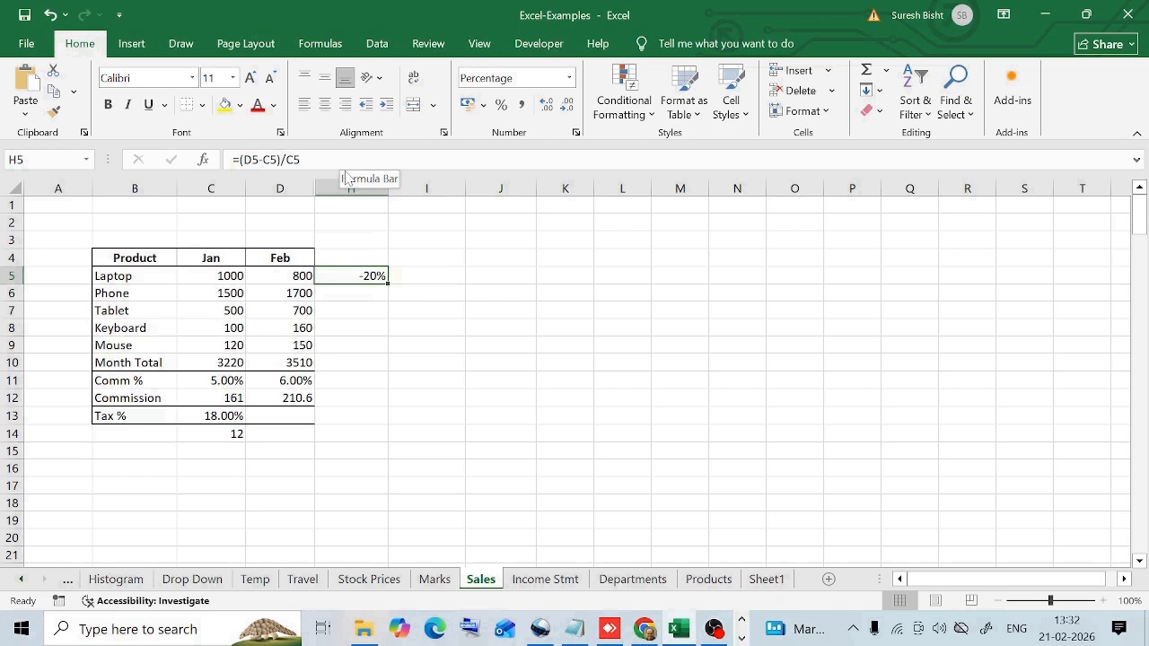
click(295, 278)
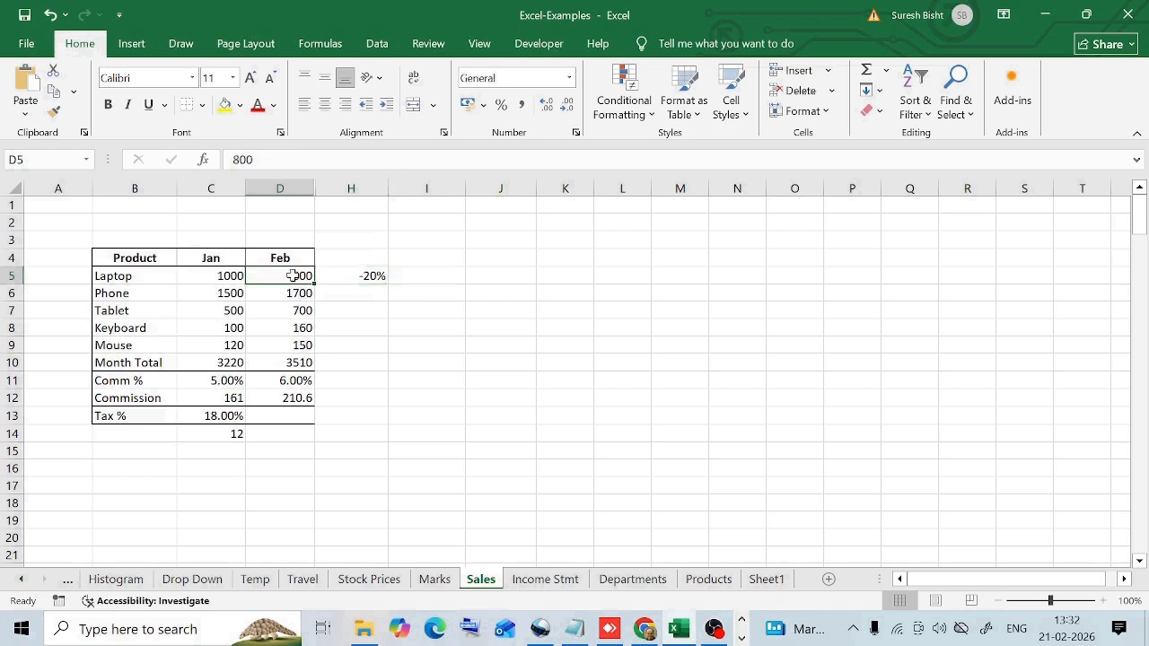
Step: Set the laptop's Feb sales in cell D5 to 1200
click(360, 275)
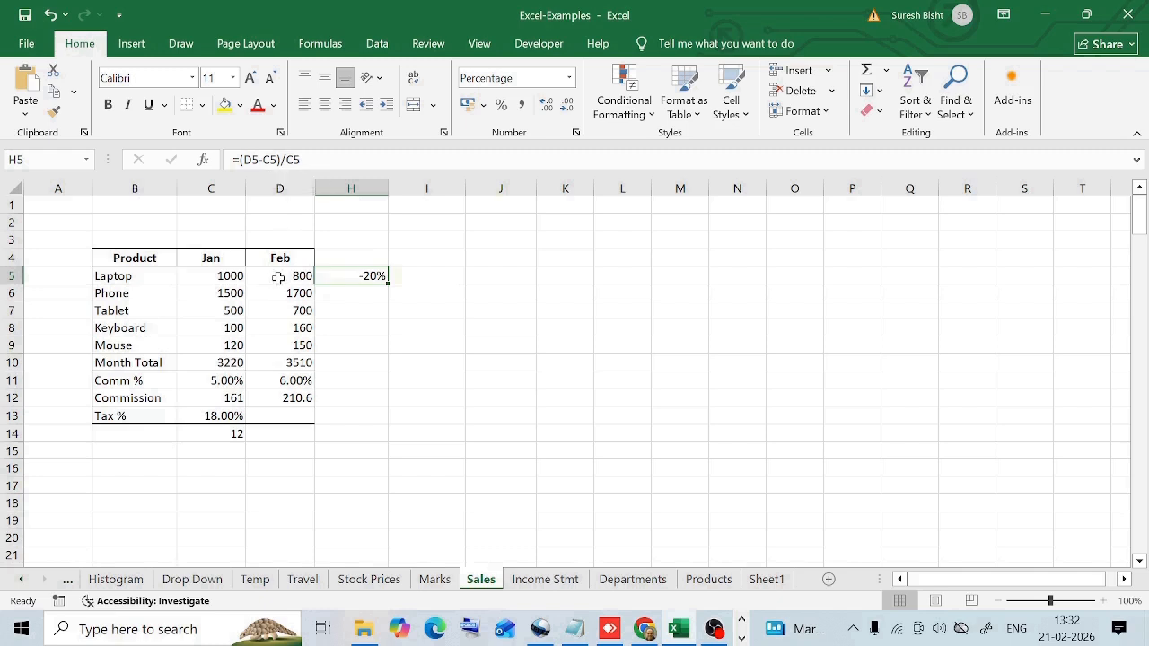
key(Left)
text(1200)
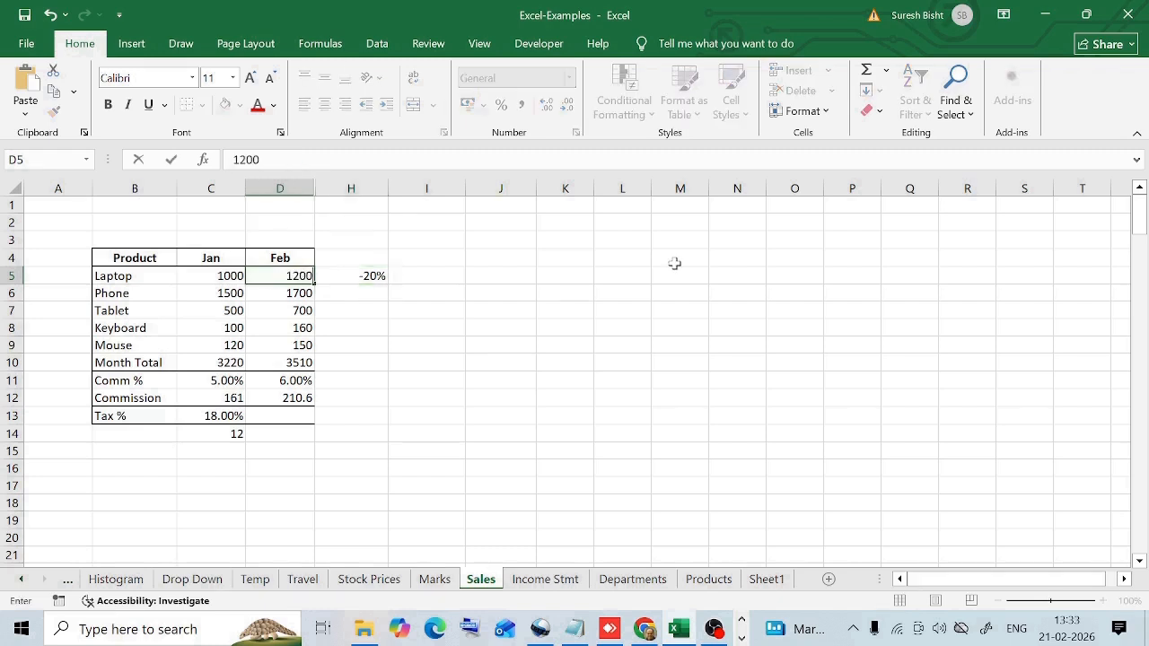
key(Return)
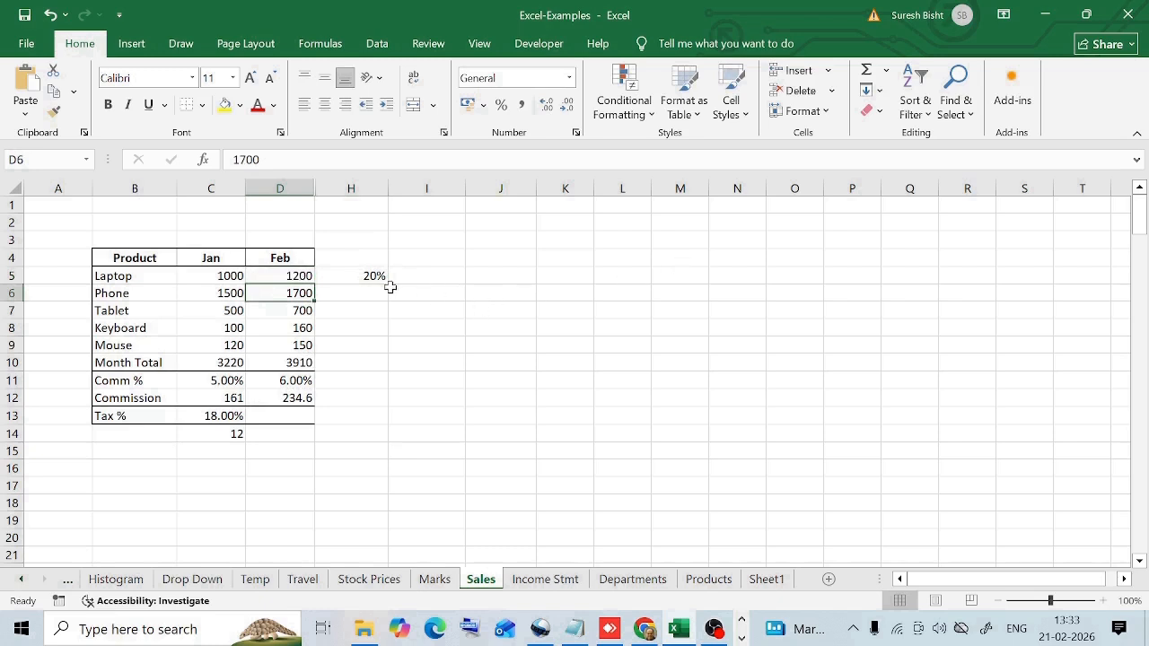
Step: Remove the parentheses from the formula in H5 so that it reads =D5-C5/C5
click(368, 279)
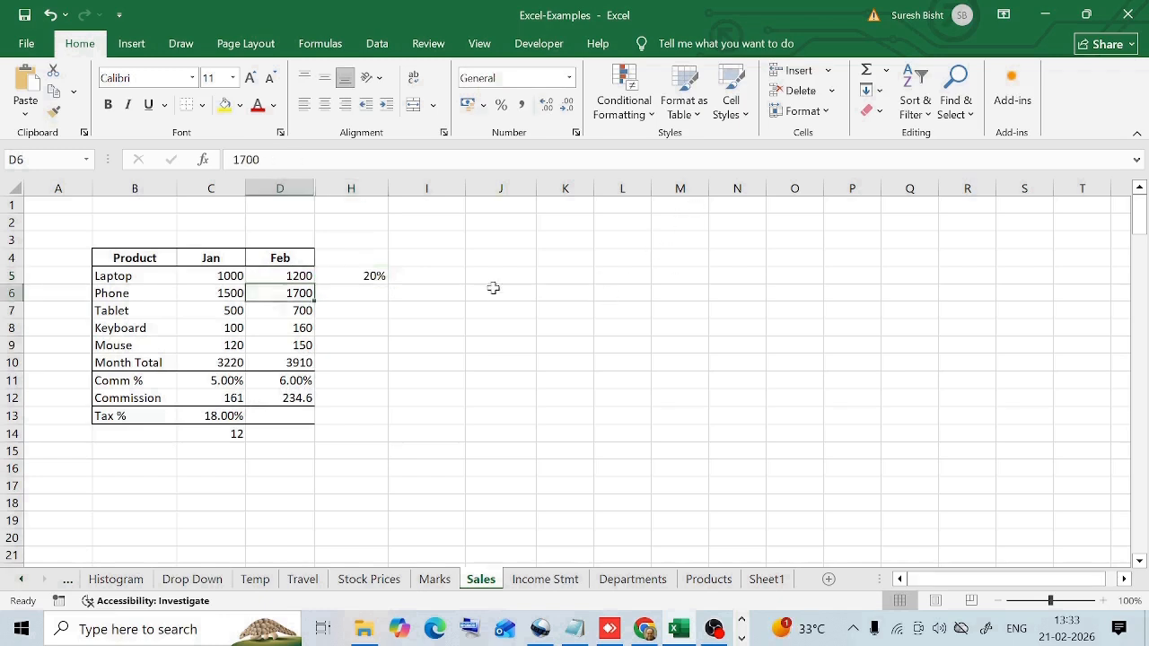
click(376, 278)
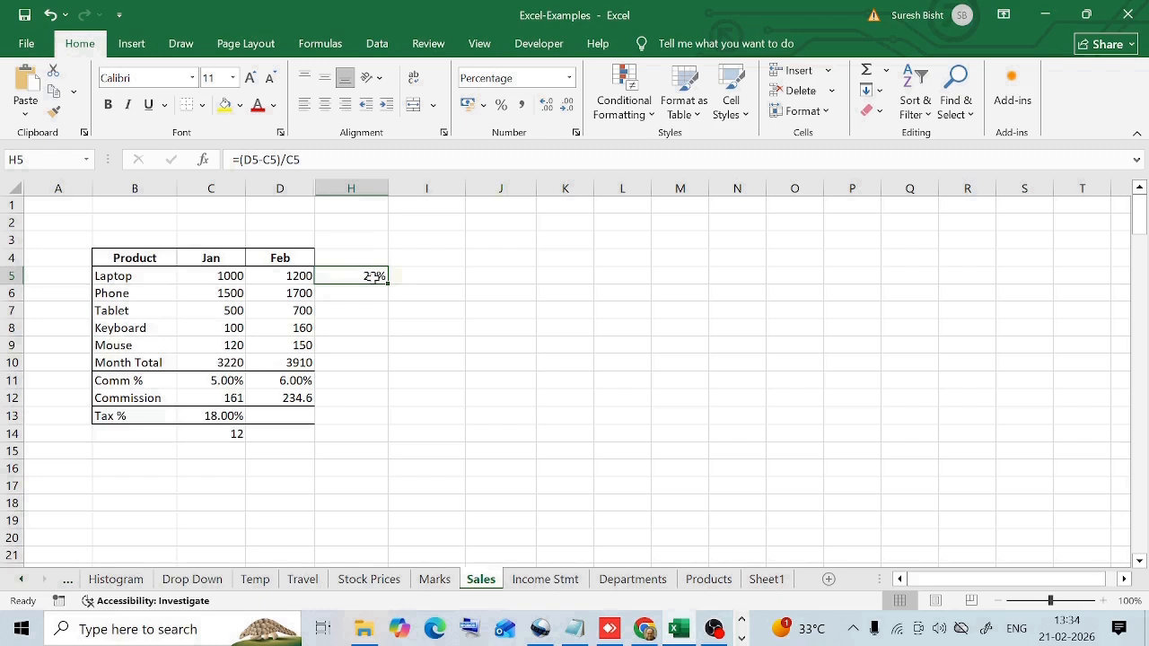
double_click(374, 277)
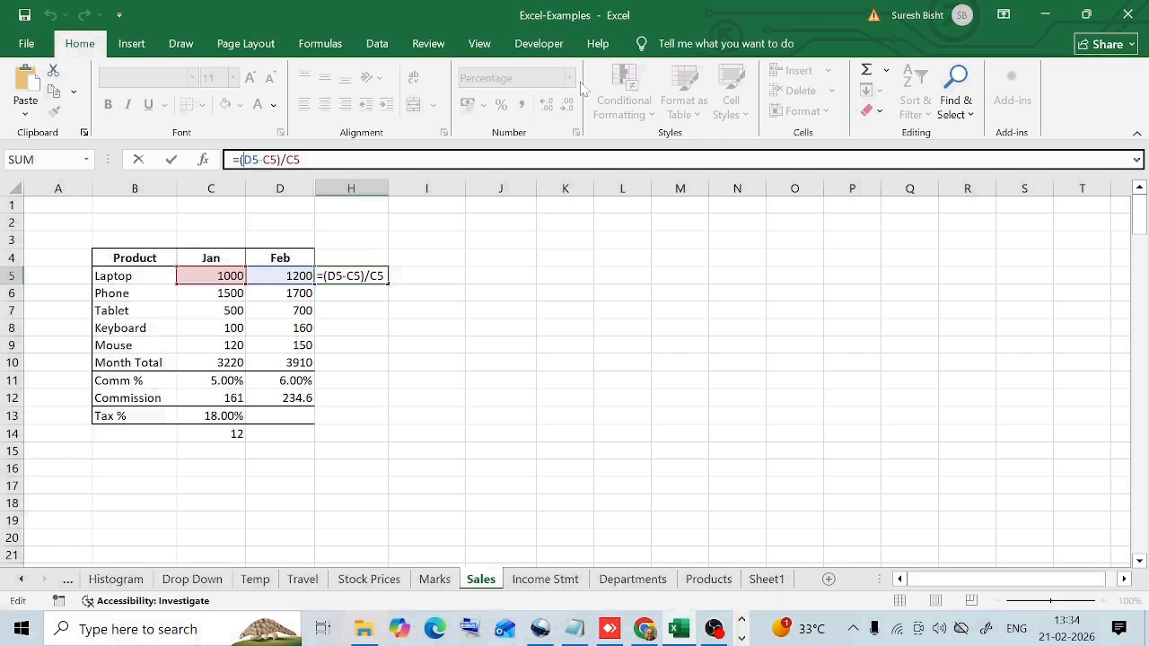
key(BackSpace)
key(BackSpace)
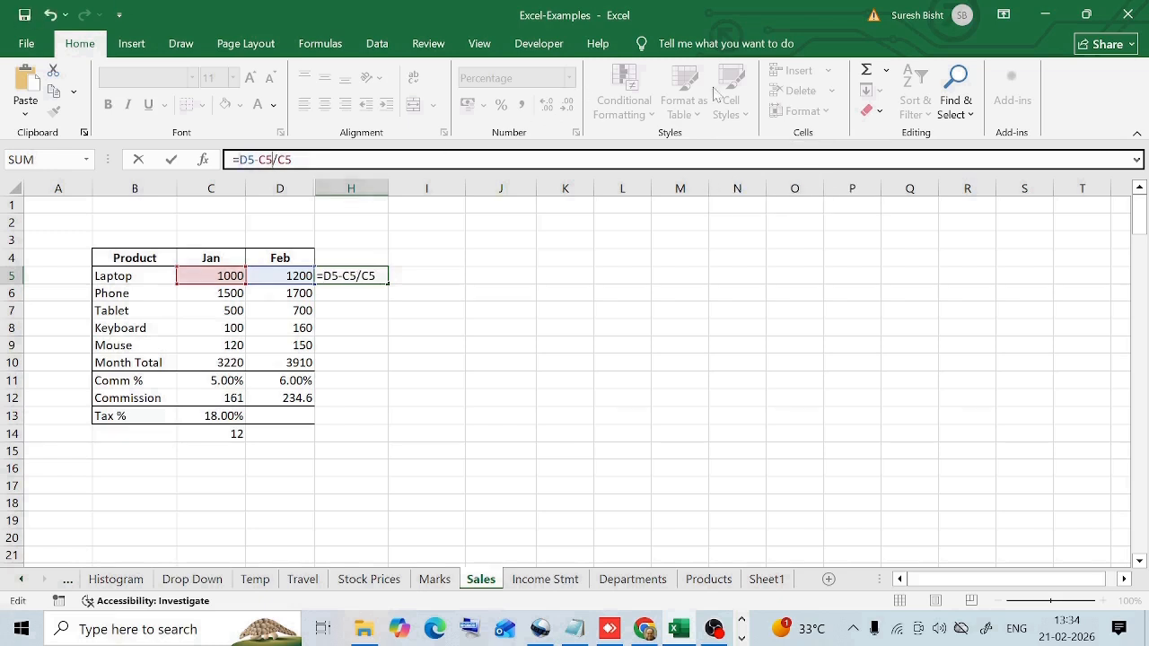
key(Return)
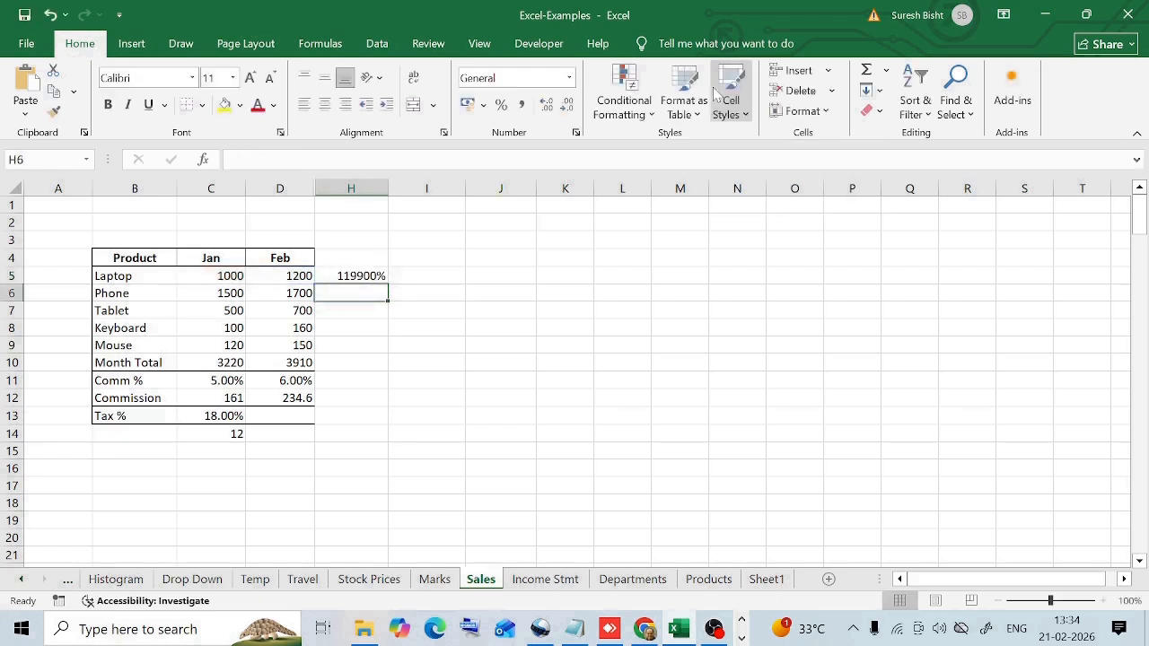
Step: Put the parentheses around the subtraction in H5 so that the formula reads =(D5-C5)/C5
click(362, 276)
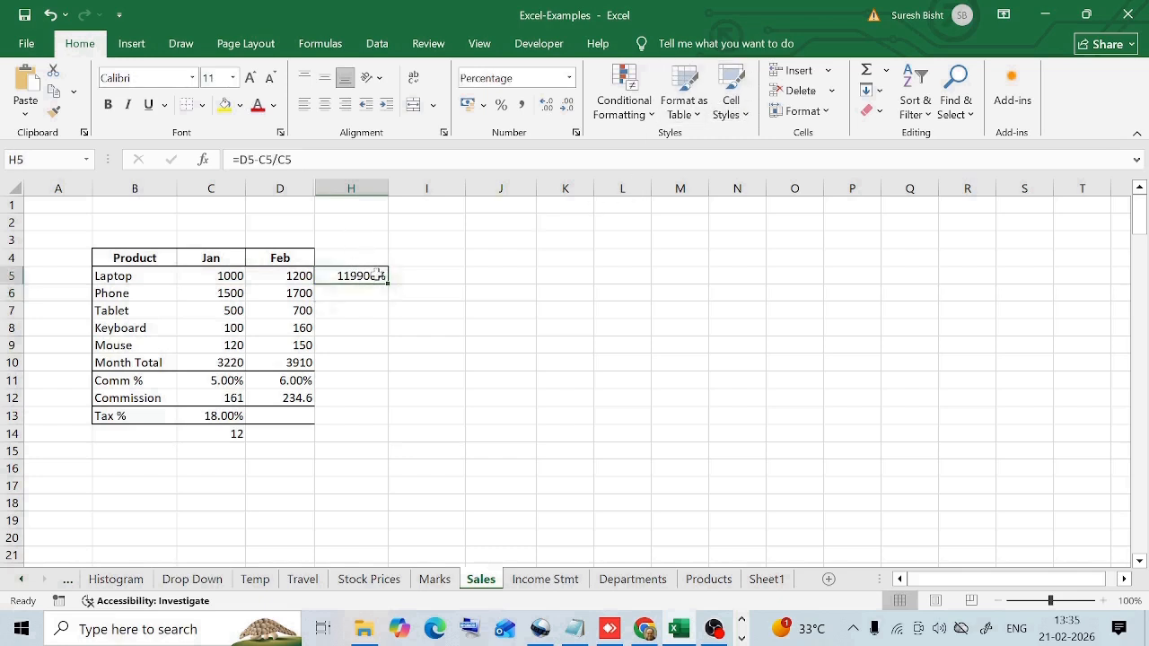
click(242, 160)
text(()
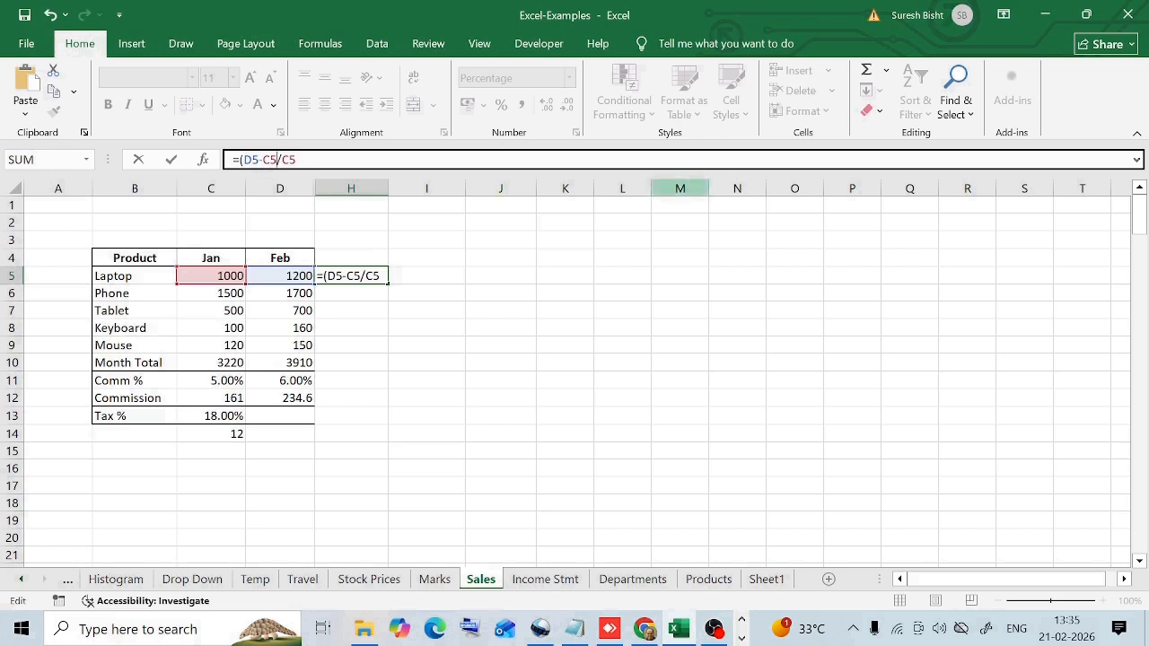
click(277, 159)
text())
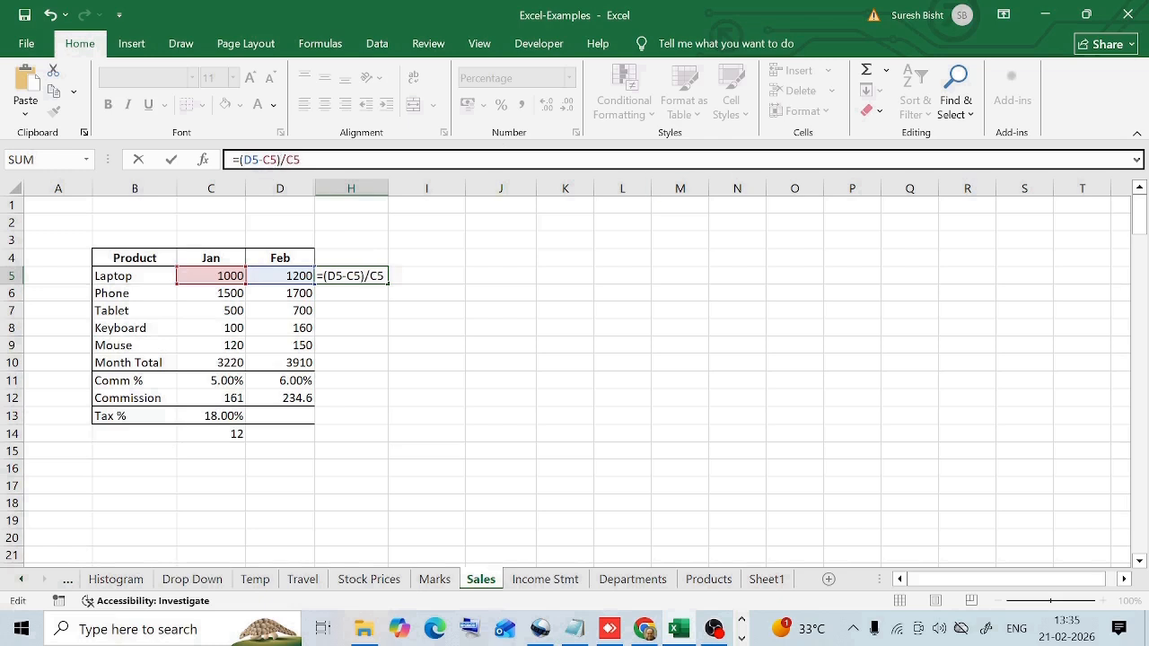
key(Return)
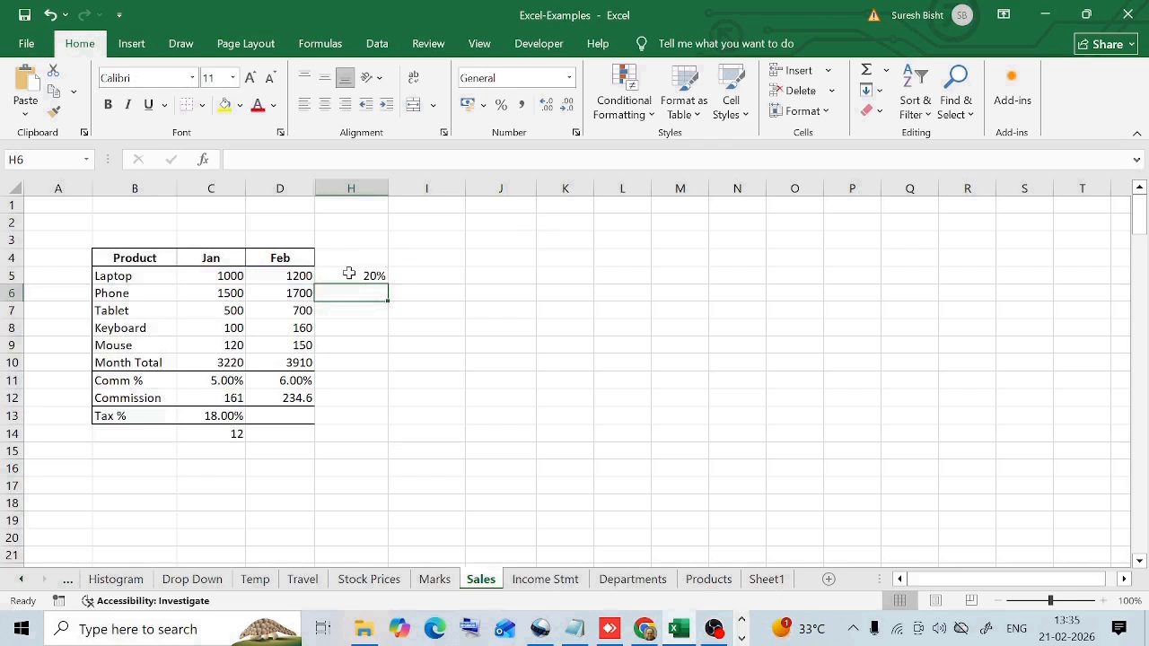
Step: Reset cell H5 to the General number format and apply the Percentage number format with two decimals
click(380, 273)
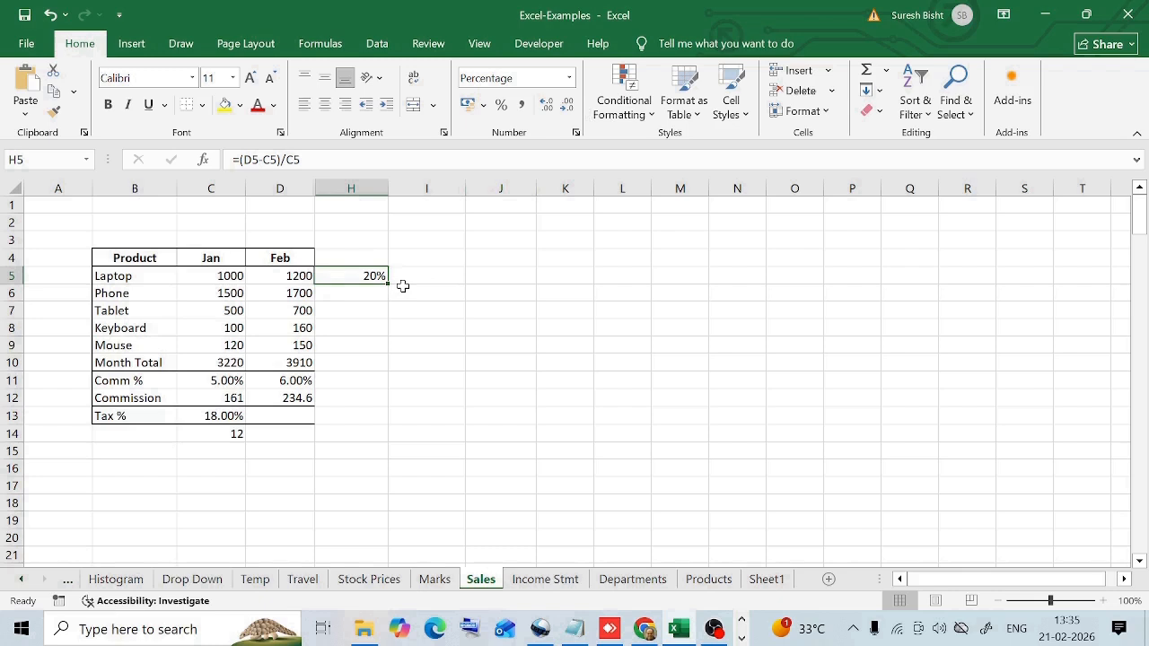
key(ctrl+shift+asciitilde)
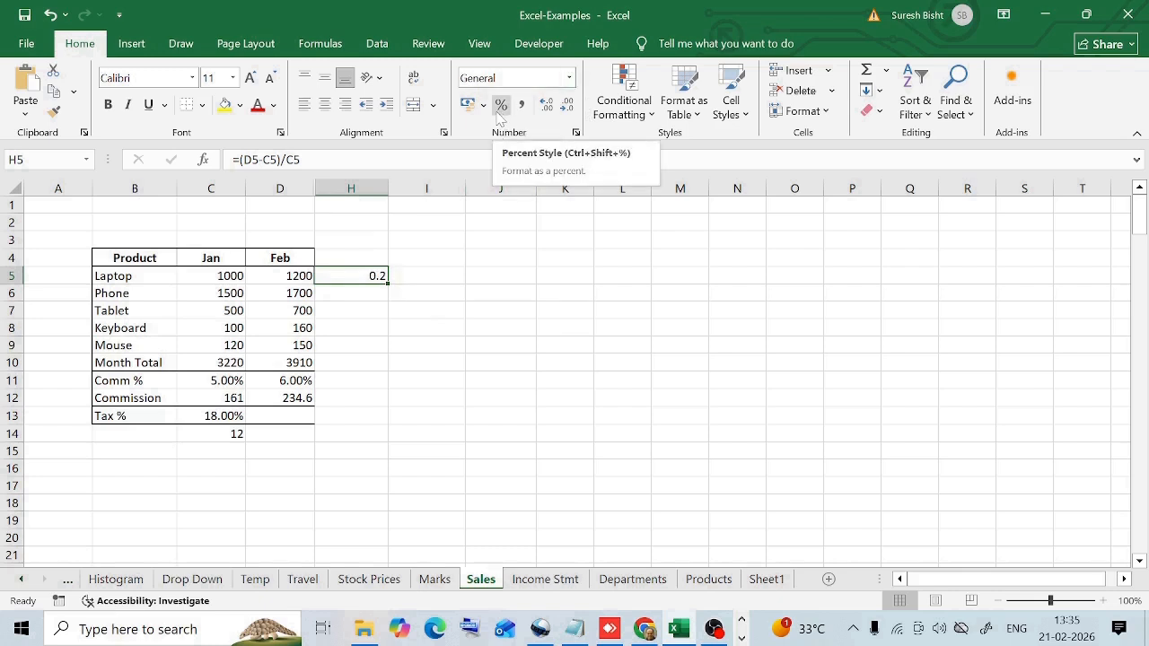
click(570, 78)
scroll(565, 263, down, 1)
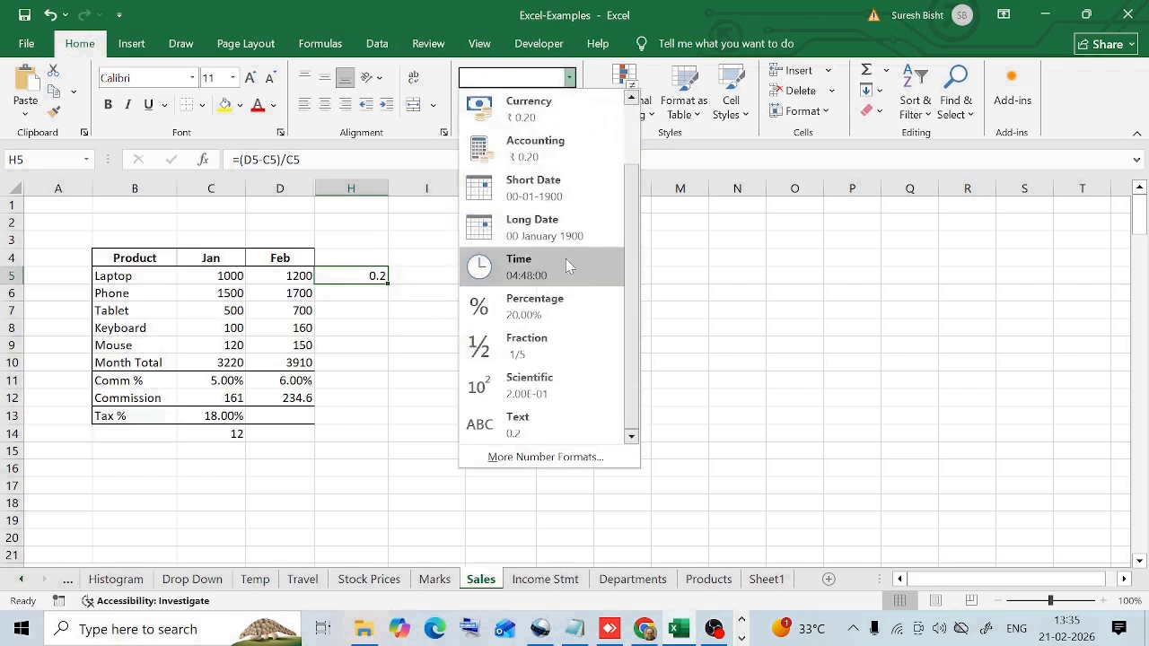
click(543, 312)
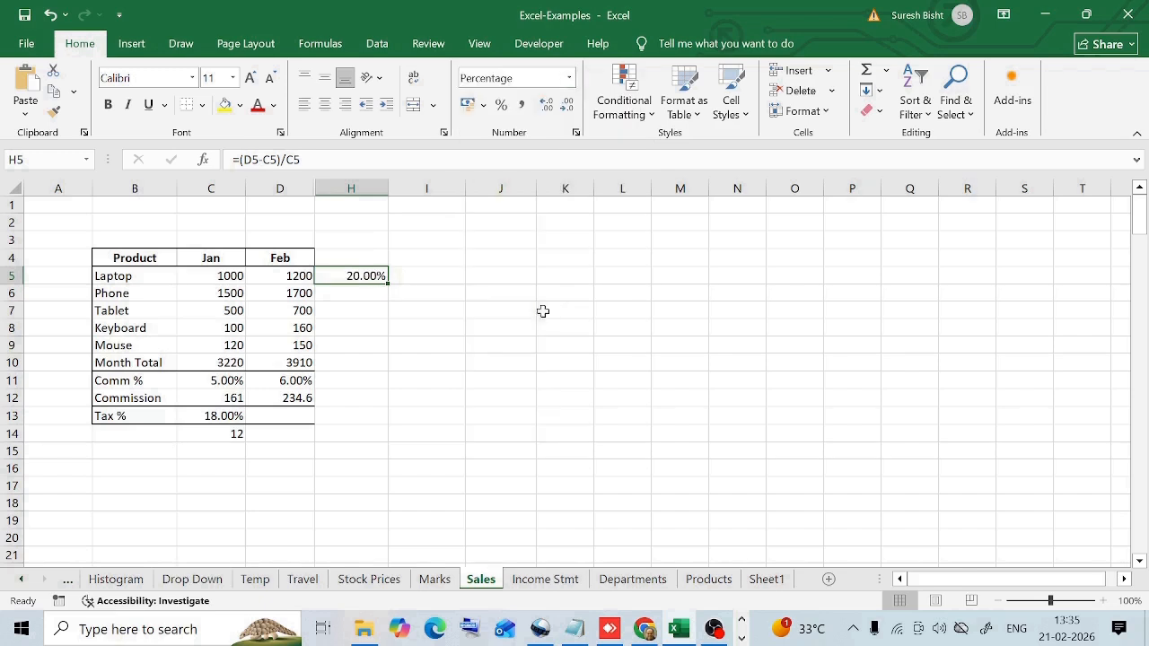
Step: Replace the formula in H5 with =(D5/C5)-1 to calculate the laptop's percentage change
text(=)
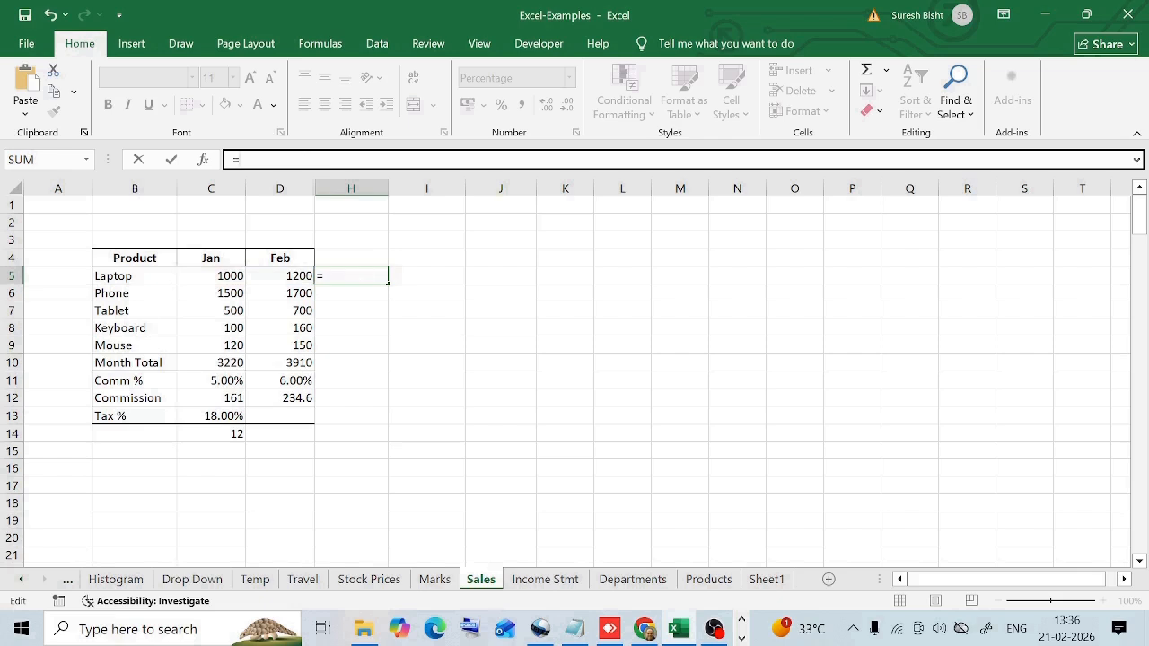
click(280, 275)
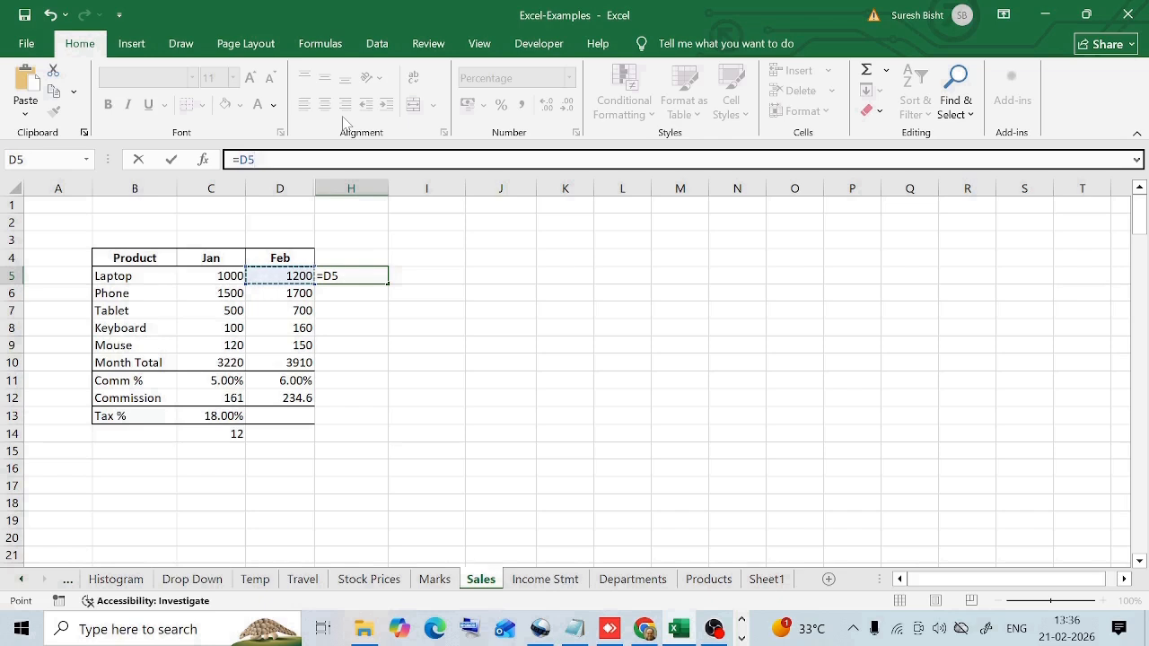
text(/)
click(221, 275)
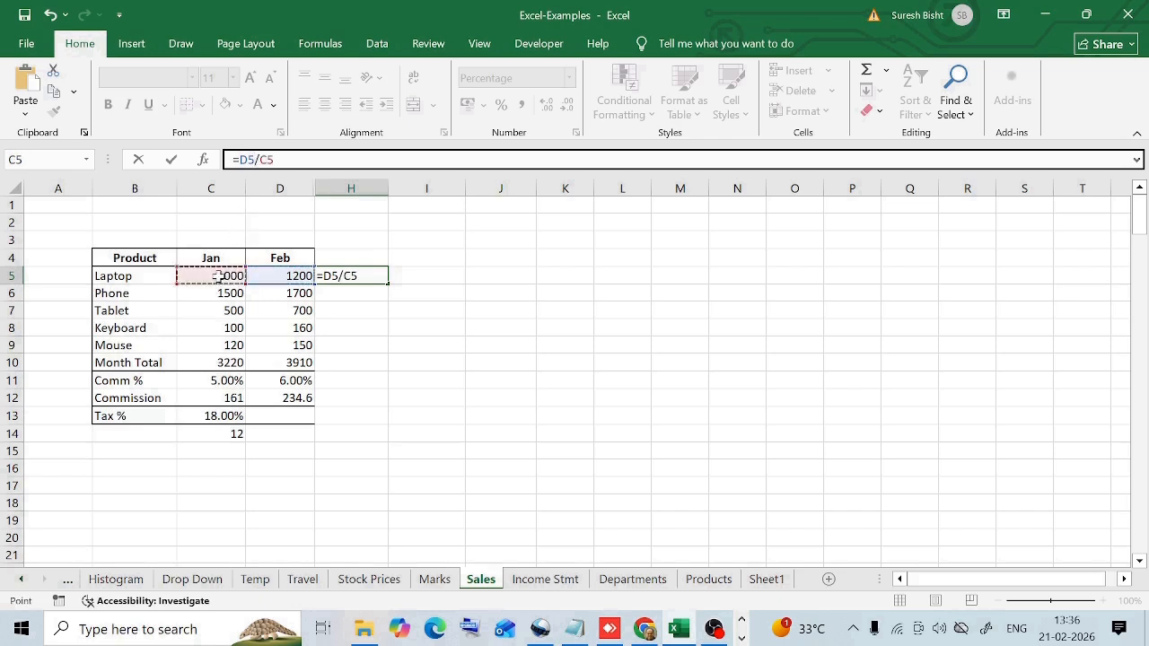
click(239, 159)
text(()
key(End)
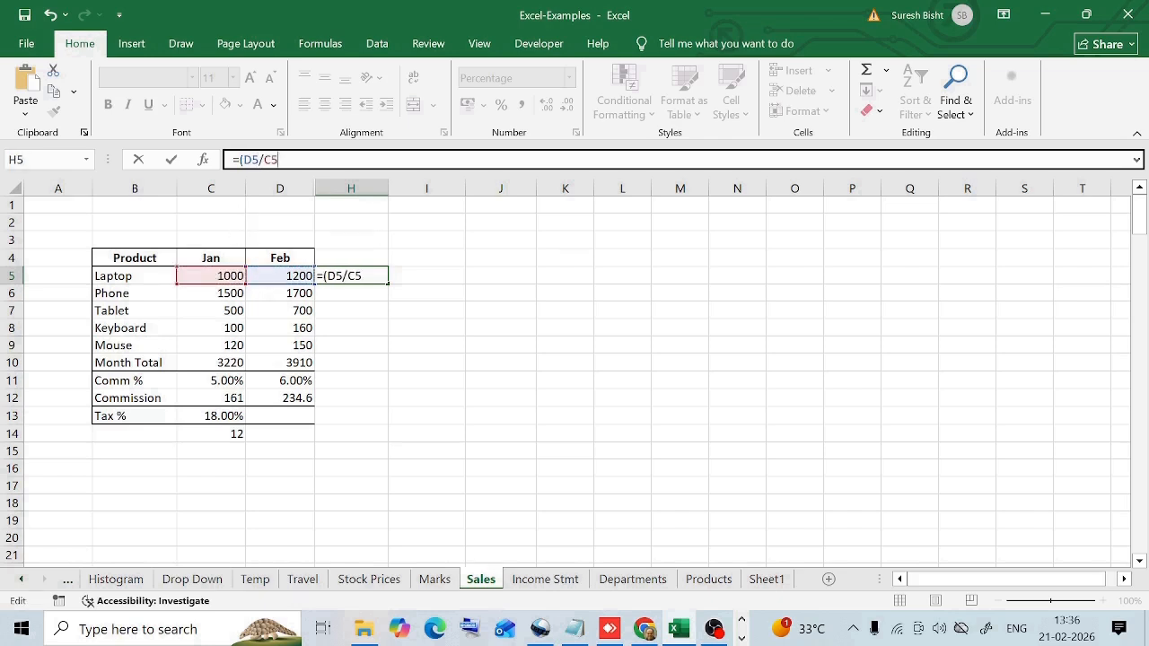
text())
text(-1)
key(Return)
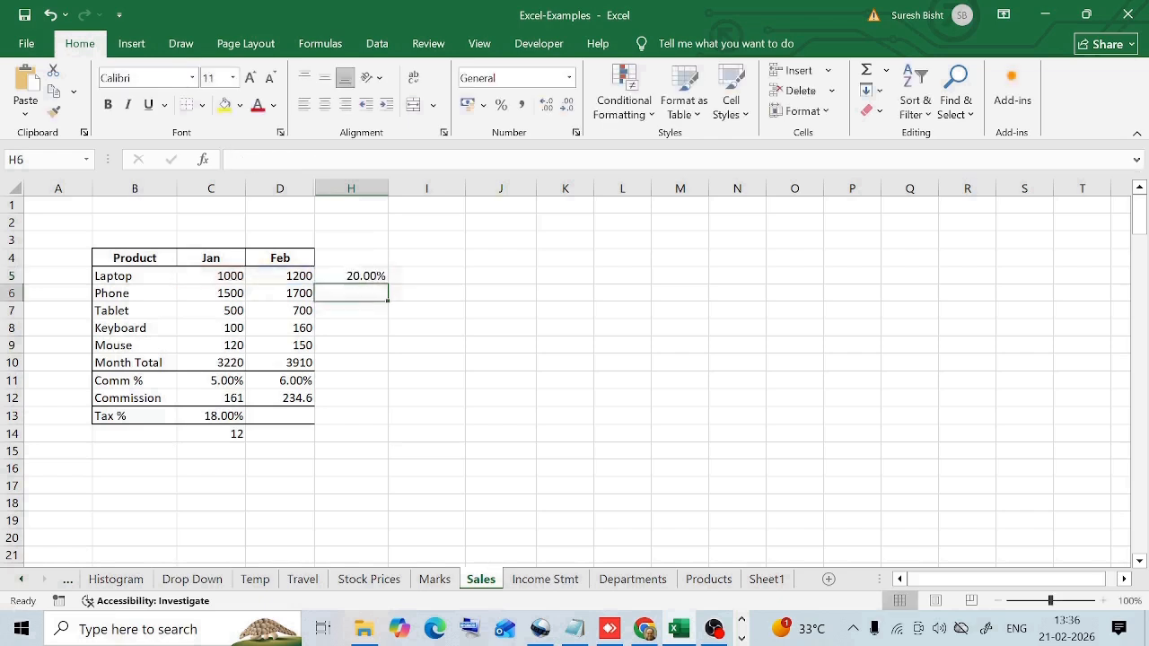
Step: Fill the percentage-change formula from H5 down through H10 to cover the remaining products and the month total
click(363, 274)
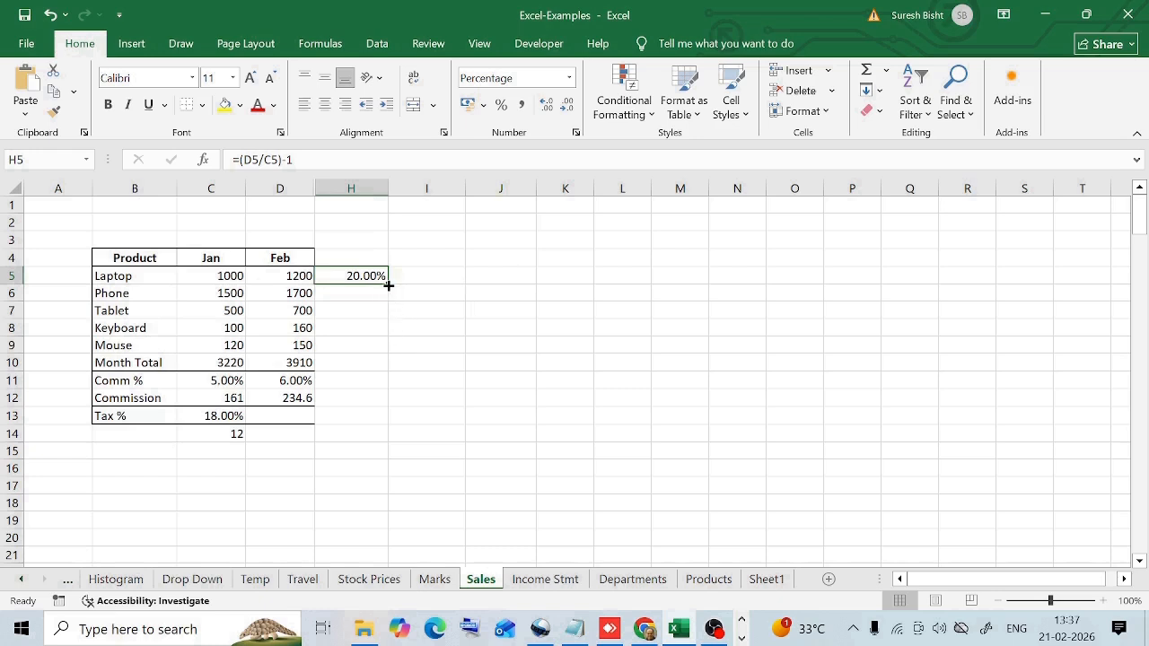
drag(388, 285, 388, 370)
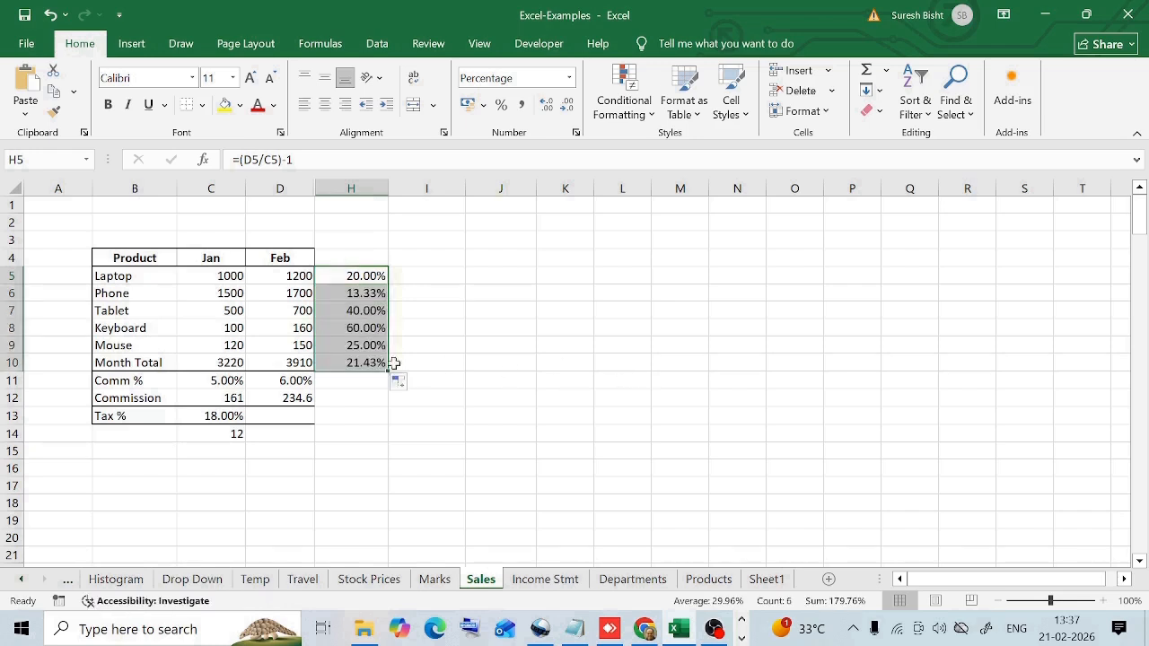
key(Down)
Step: Inspect the copied percentage-change formulas for Phone, Tablet and Month Total in column H
click(367, 315)
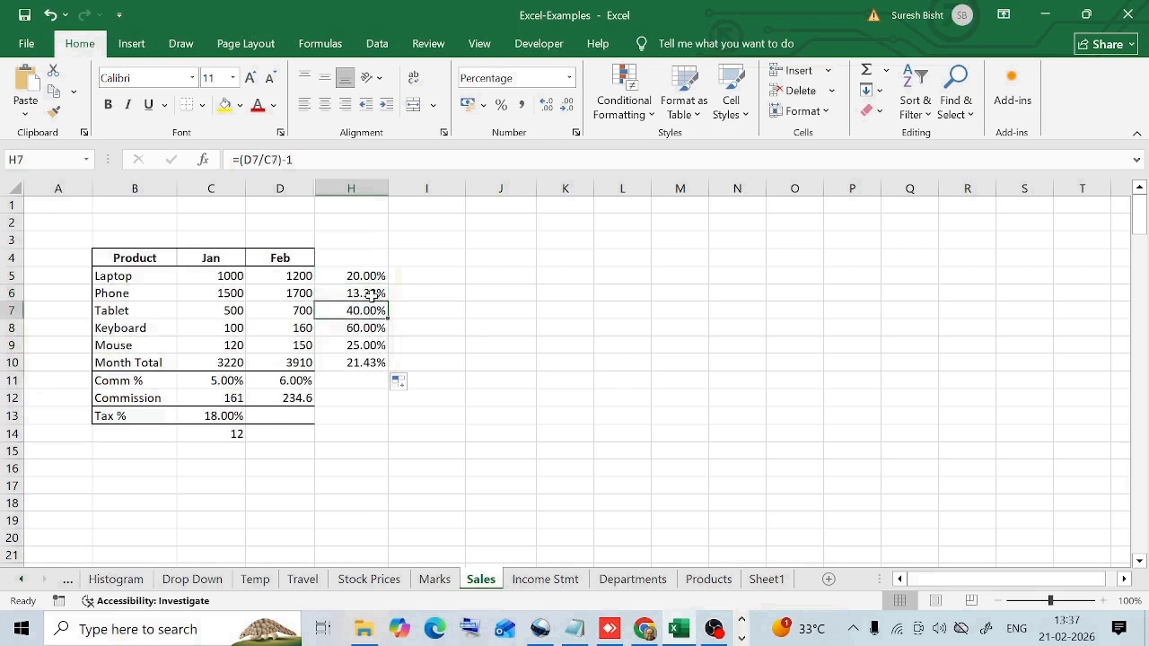
click(371, 297)
click(371, 310)
click(372, 297)
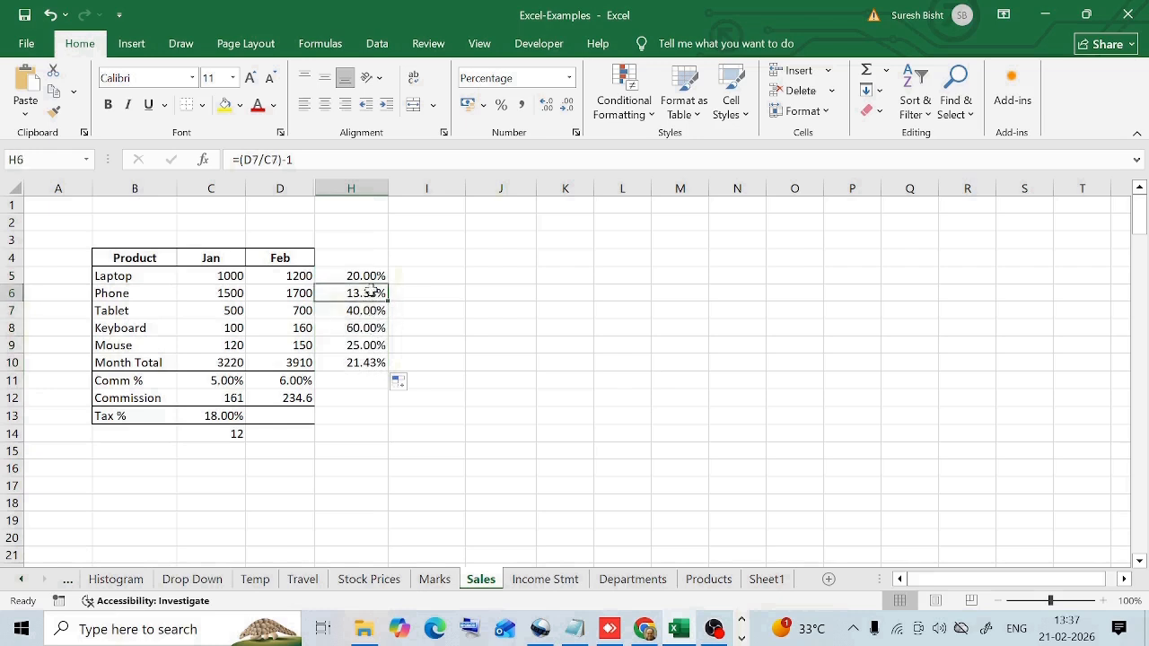
click(375, 311)
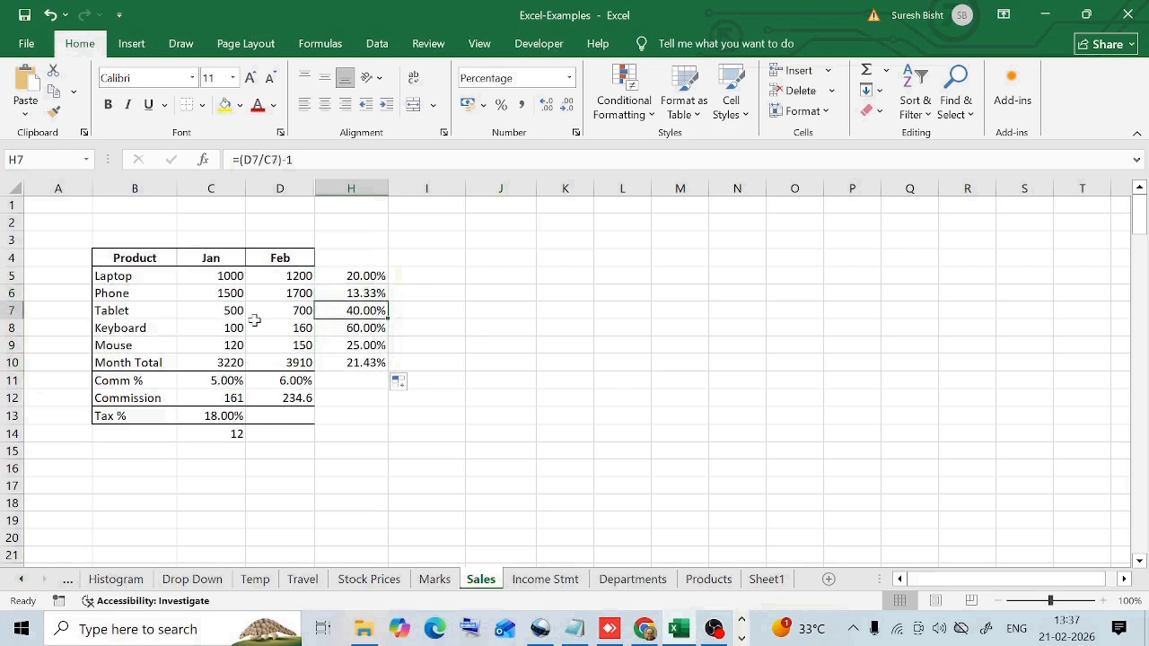
click(365, 363)
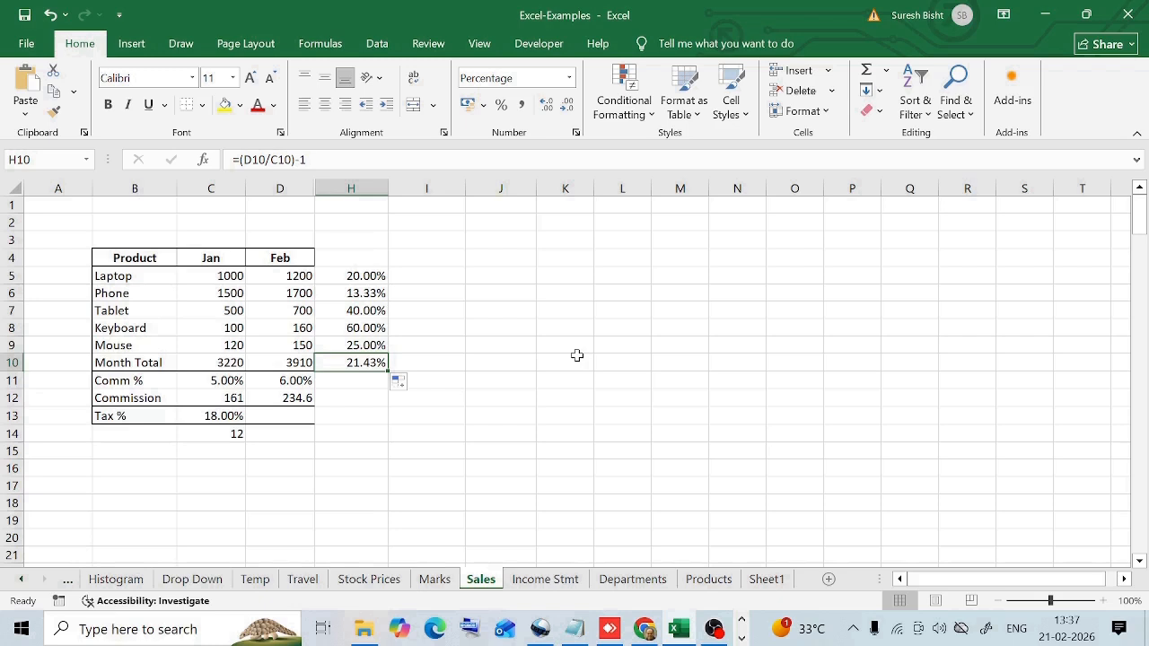
Step: Check the decimal places setting of the Percentage format for H6 in Format Cells, leave it without applying changes, and return to H5
click(378, 293)
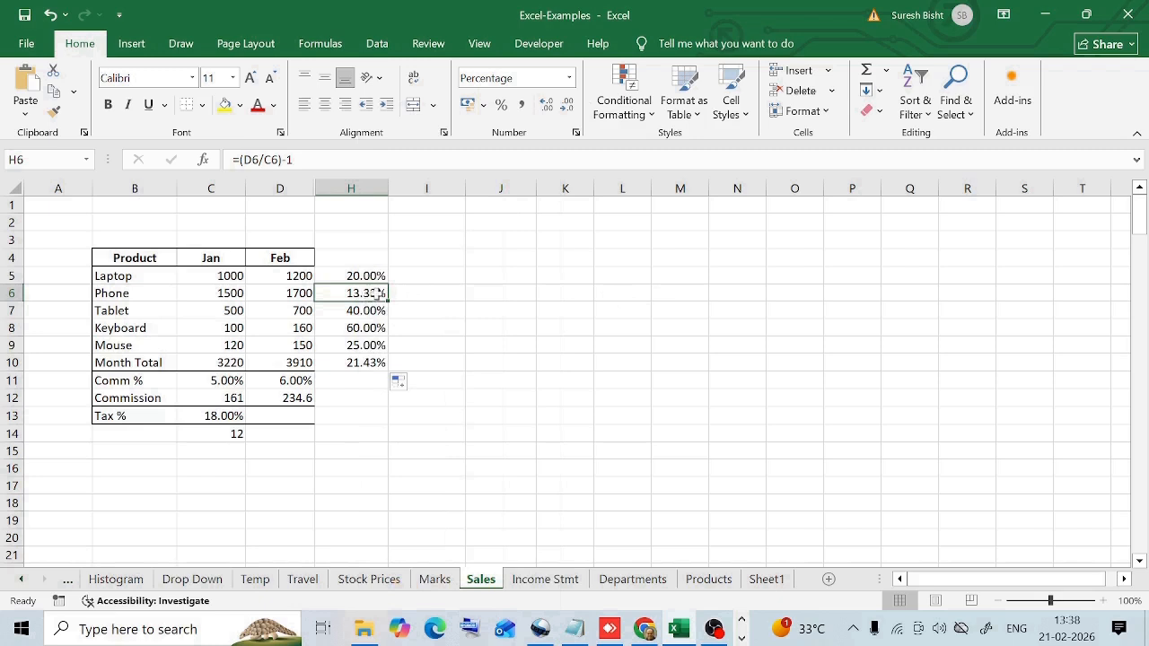
right_click(378, 293)
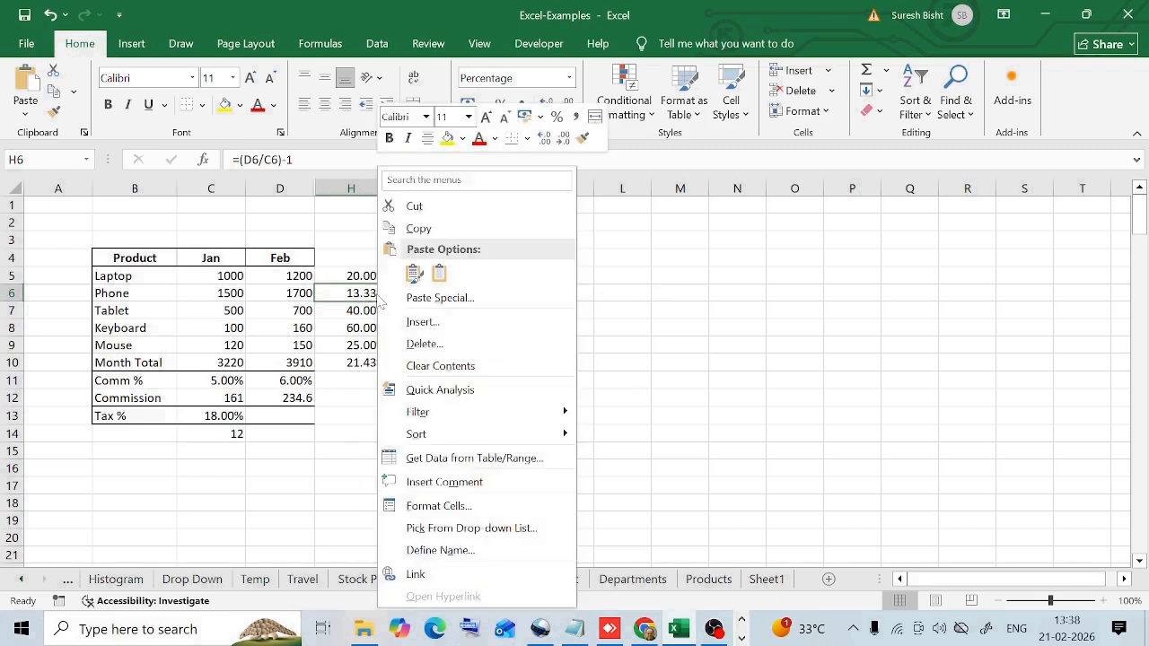
click(464, 510)
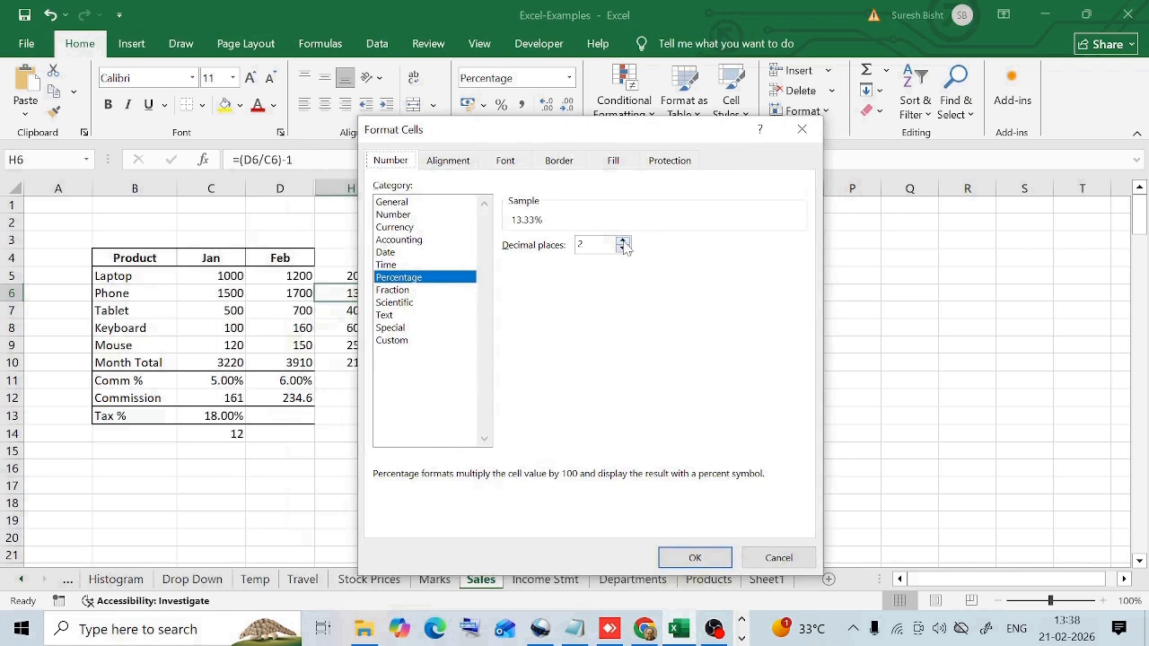
click(781, 559)
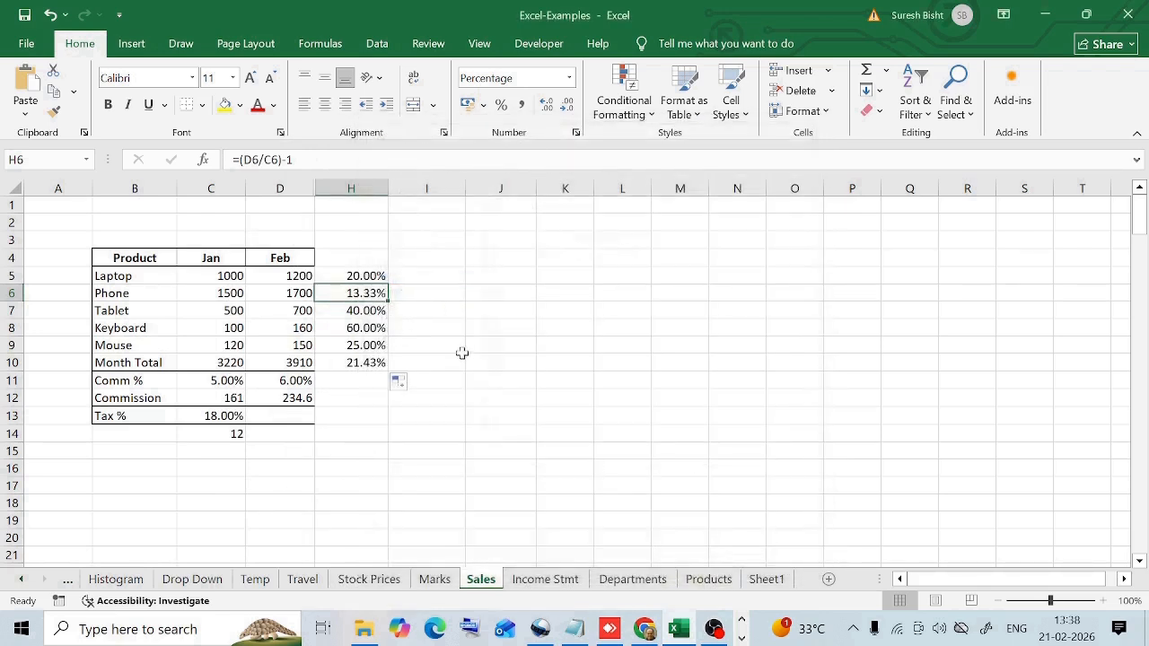
click(360, 276)
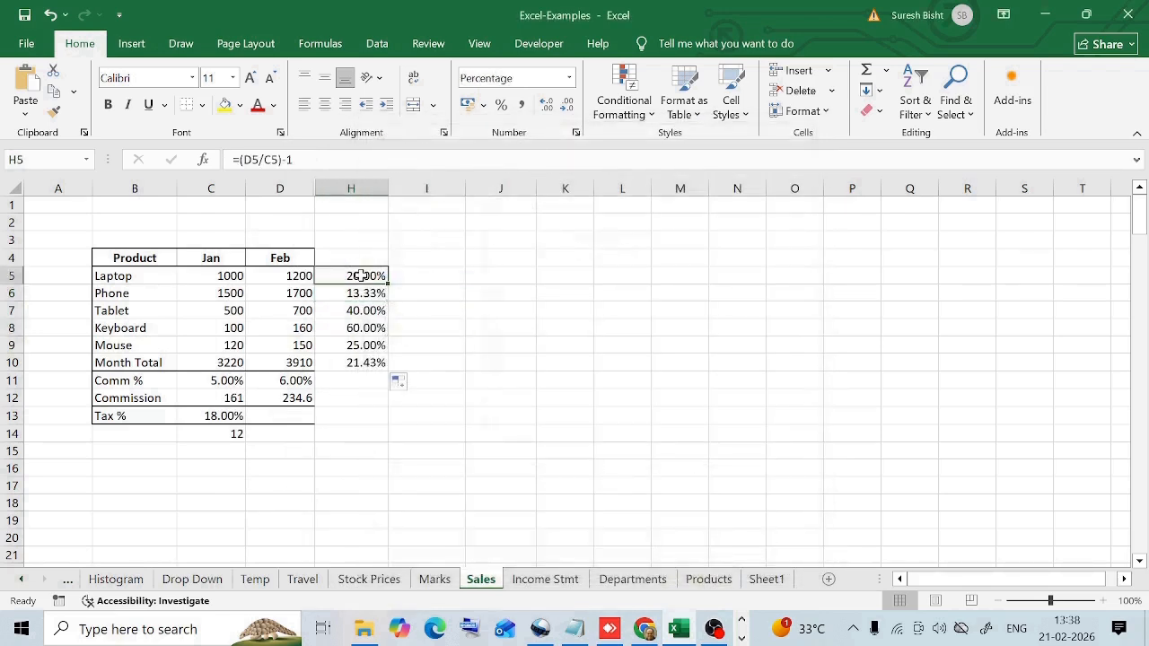